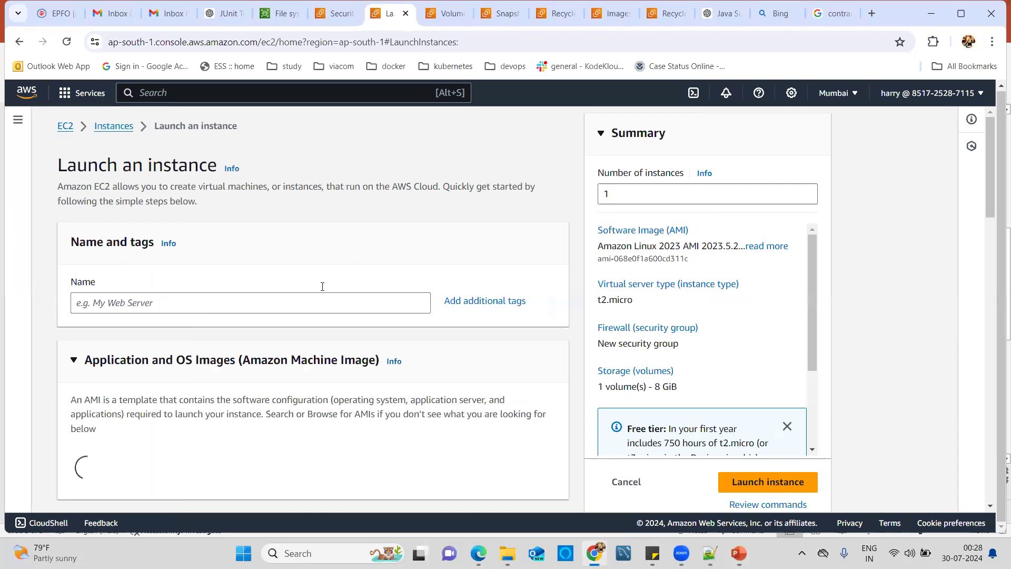
Step: Enter 'Instance AMI' as the instance name and scroll past the AMI and t2.micro sections
{"action": "left_click", "coordinate": [313, 300]}
{"action": "type", "text": "I"}
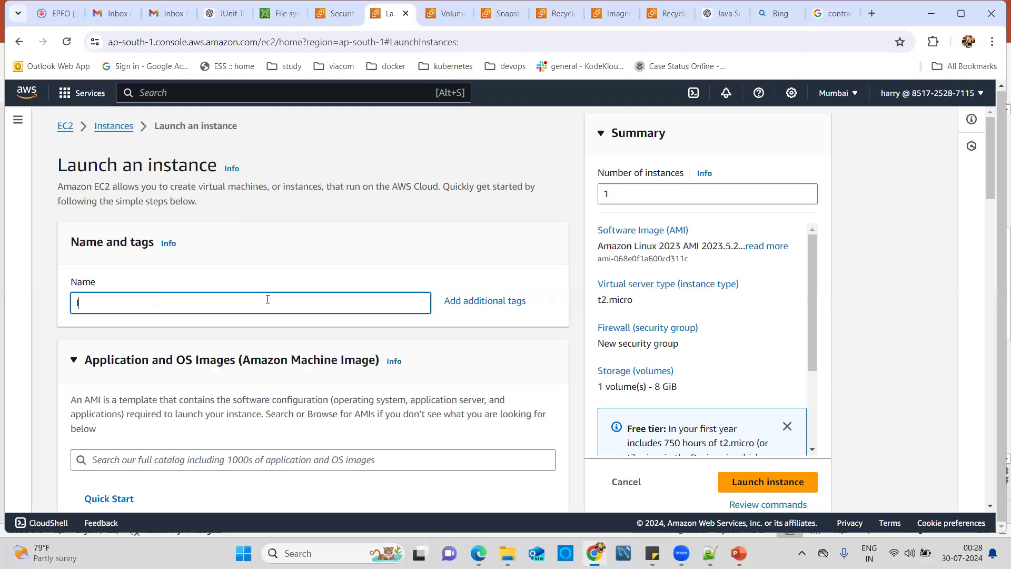
{"action": "type", "text": "nstance "}
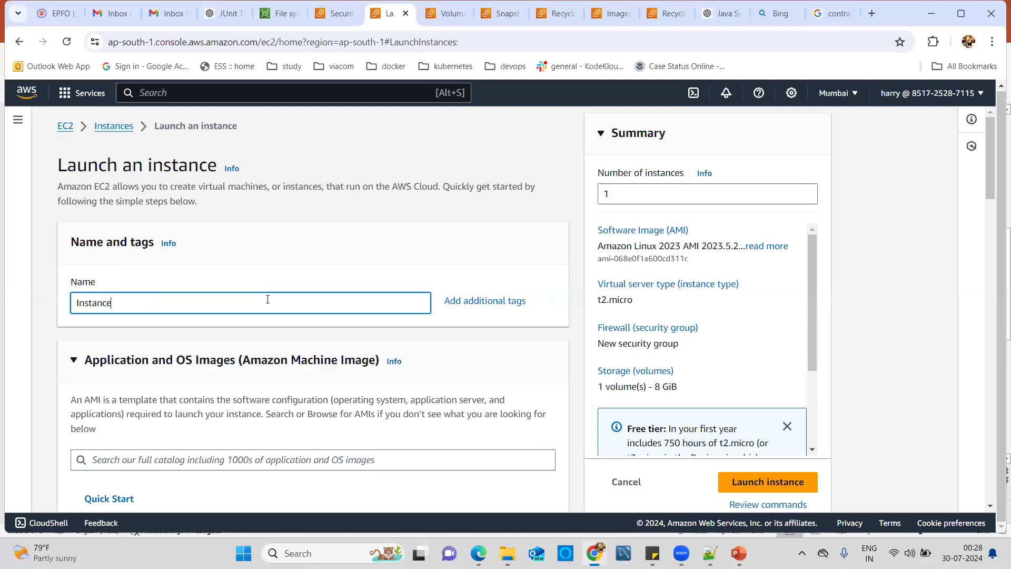
{"action": "type", "text": "AMI"}
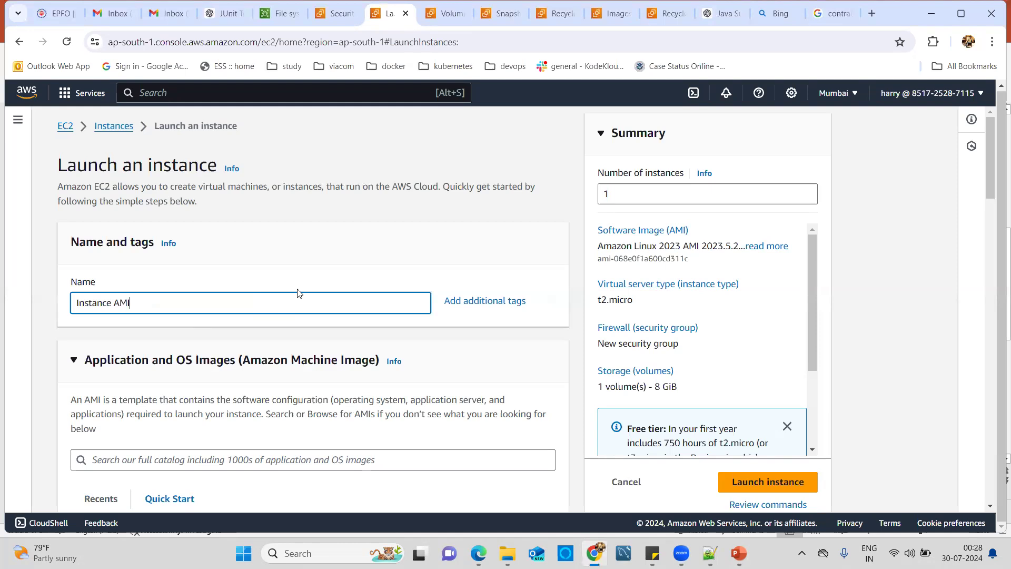
{"action": "scroll", "coordinate": [266, 308], "scroll_direction": "down", "scroll_amount": 3}
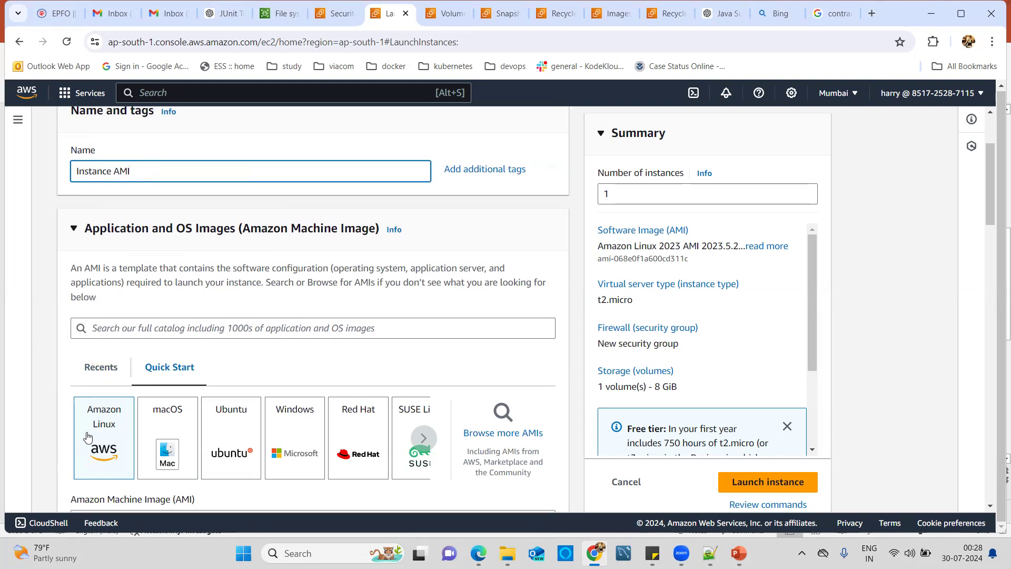
{"action": "scroll", "coordinate": [87, 437], "scroll_direction": "down", "scroll_amount": 7}
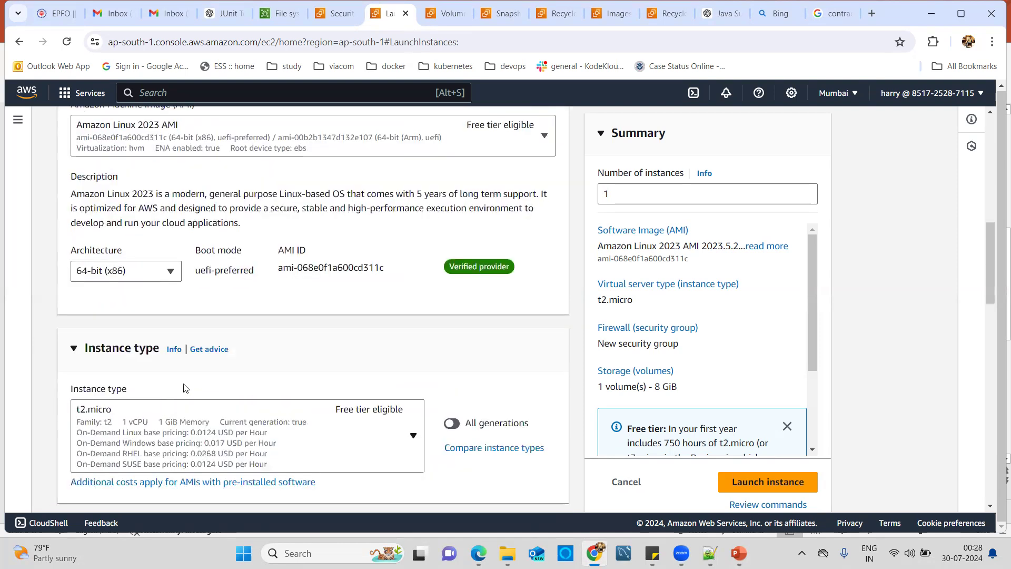
{"action": "scroll", "coordinate": [158, 317], "scroll_direction": "down", "scroll_amount": 1}
{"action": "scroll", "coordinate": [293, 403], "scroll_direction": "down", "scroll_amount": 4}
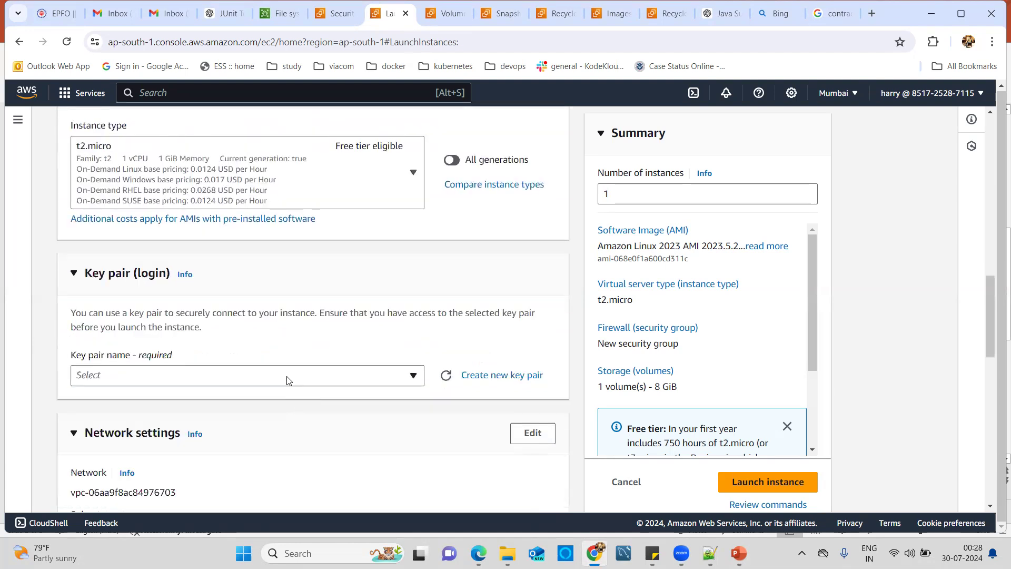
Step: Choose the EC2 Tutorial key pair for the instance
{"action": "left_click", "coordinate": [288, 377]}
{"action": "left_click", "coordinate": [129, 468]}
{"action": "scroll", "coordinate": [368, 420], "scroll_direction": "down", "scroll_amount": 5}
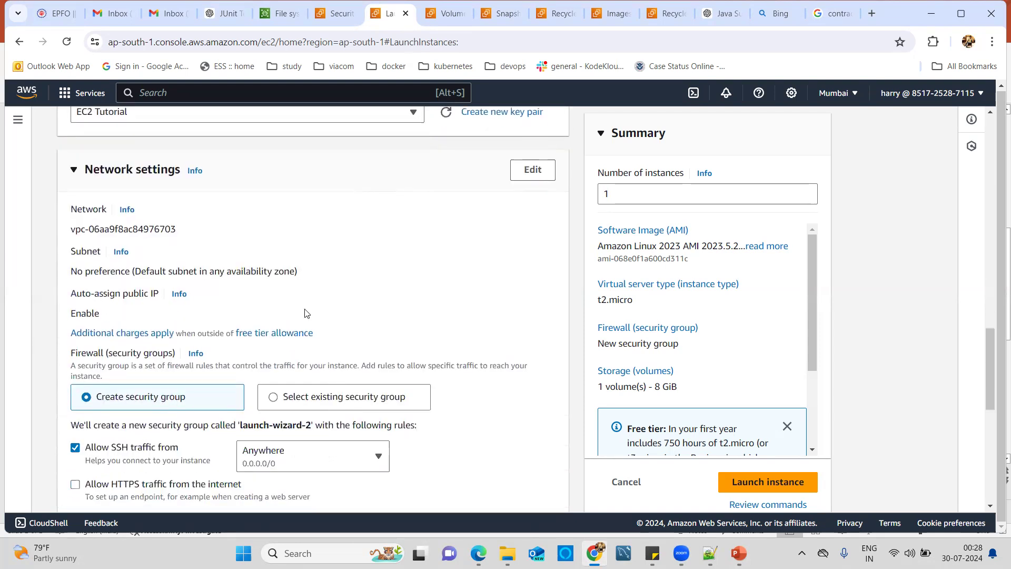
Step: Switch to an existing security group and attach launch-wizard-1
{"action": "left_click", "coordinate": [275, 397]}
{"action": "scroll", "coordinate": [238, 274], "scroll_direction": "down", "scroll_amount": 4}
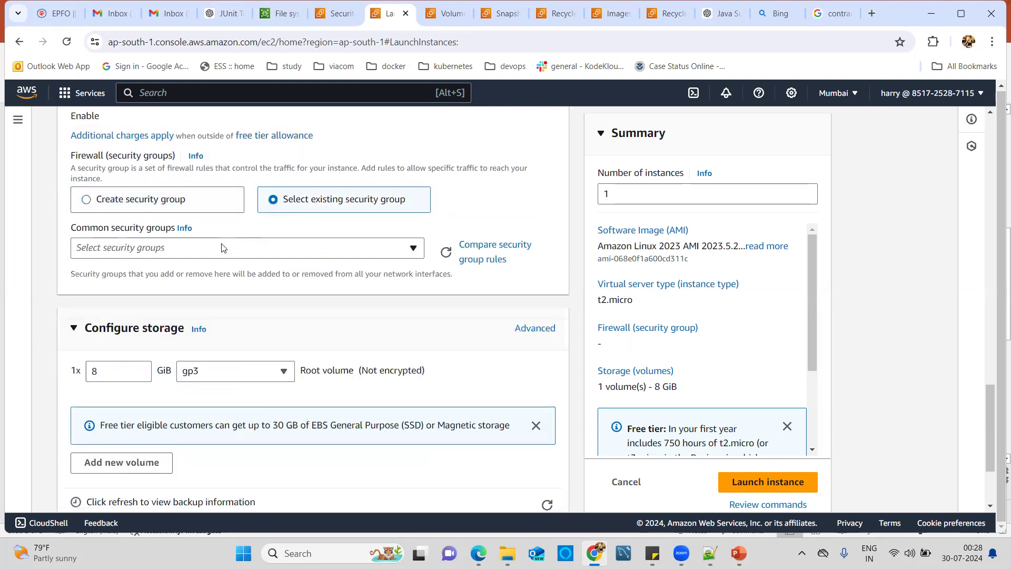
{"action": "left_click", "coordinate": [222, 247]}
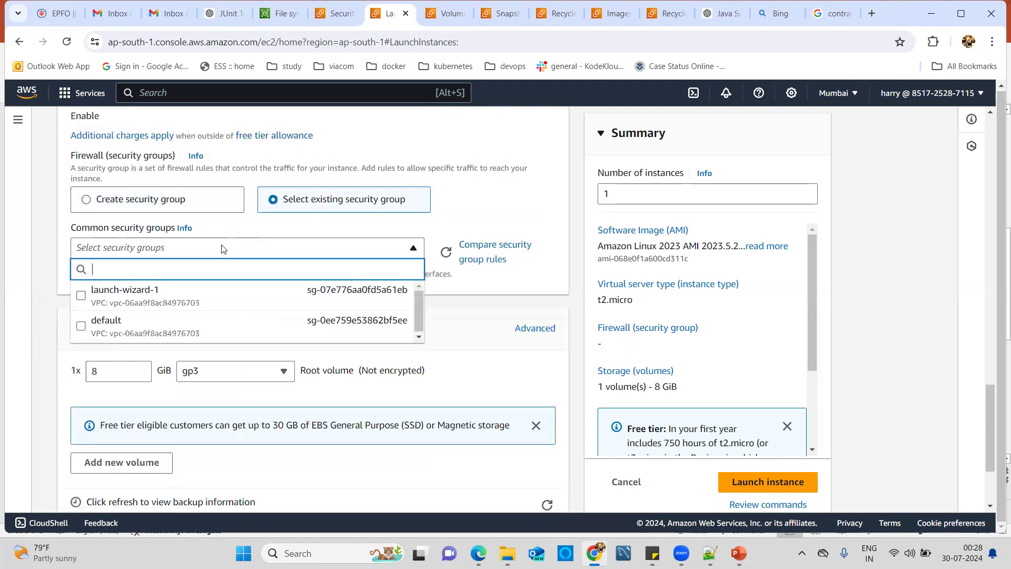
{"action": "left_click", "coordinate": [82, 296]}
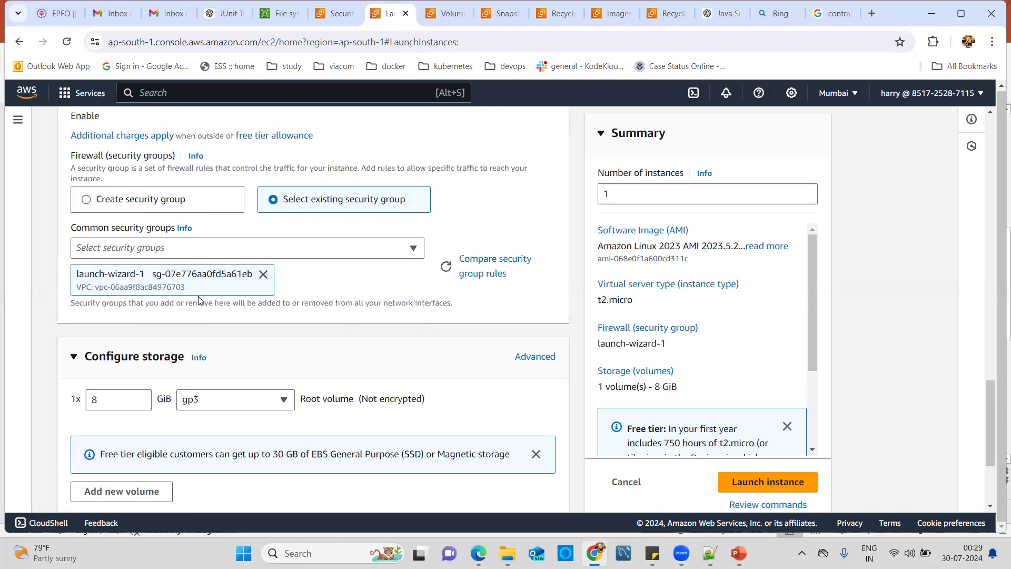
{"action": "scroll", "coordinate": [323, 346], "scroll_direction": "down", "scroll_amount": 3}
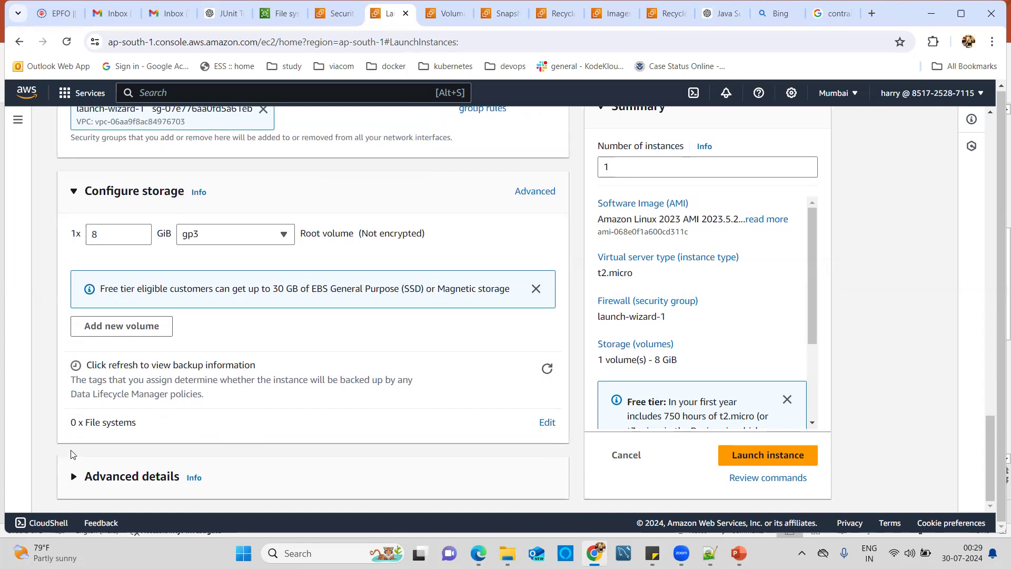
Step: Expand Advanced details and place the cursor in the empty User data field
{"action": "left_click", "coordinate": [97, 458]}
{"action": "scroll", "coordinate": [317, 392], "scroll_direction": "down", "scroll_amount": 5}
{"action": "scroll", "coordinate": [317, 393], "scroll_direction": "down", "scroll_amount": 15}
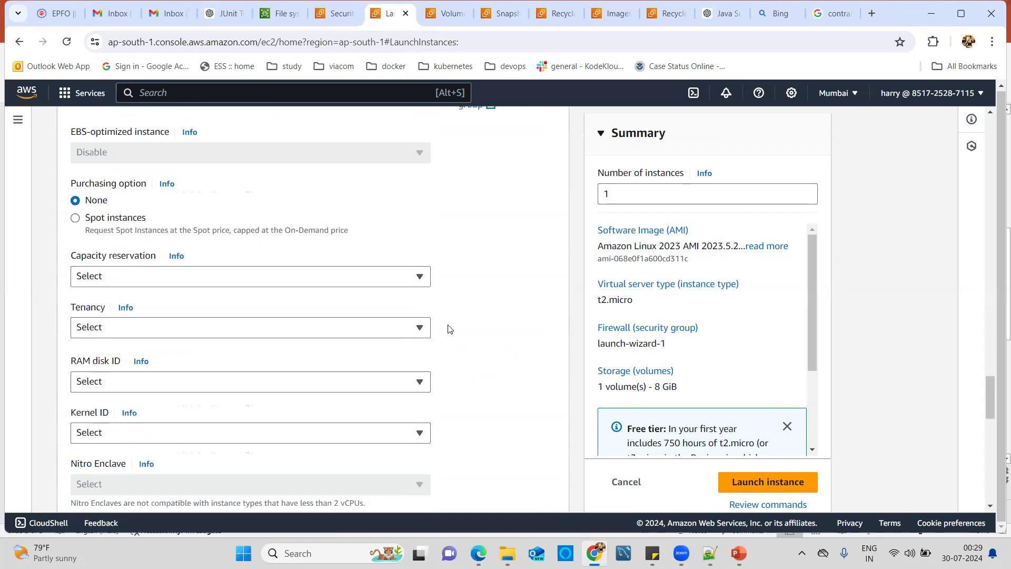
{"action": "scroll", "coordinate": [514, 361], "scroll_direction": "down", "scroll_amount": 8}
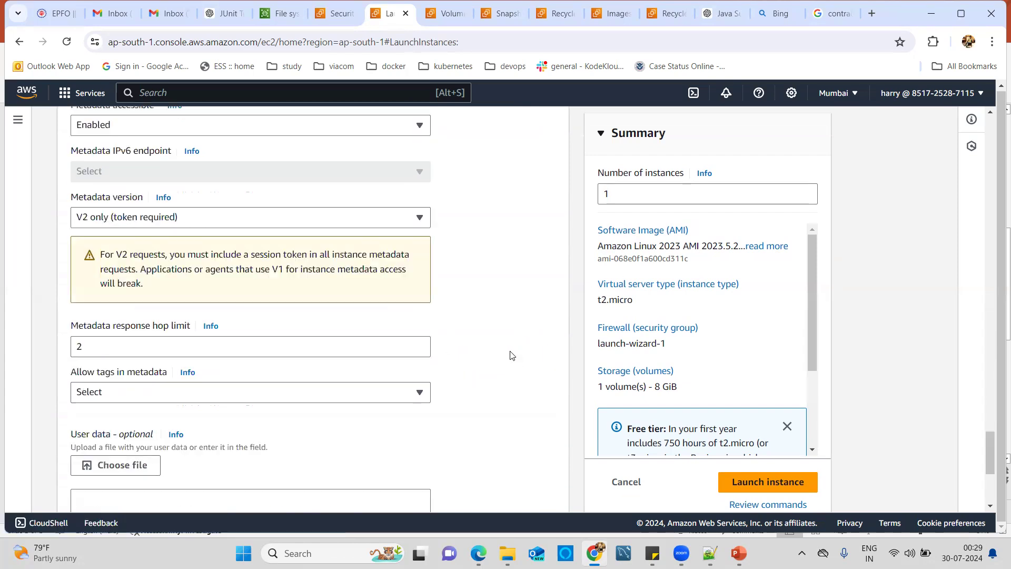
{"action": "scroll", "coordinate": [497, 359], "scroll_direction": "down", "scroll_amount": 4}
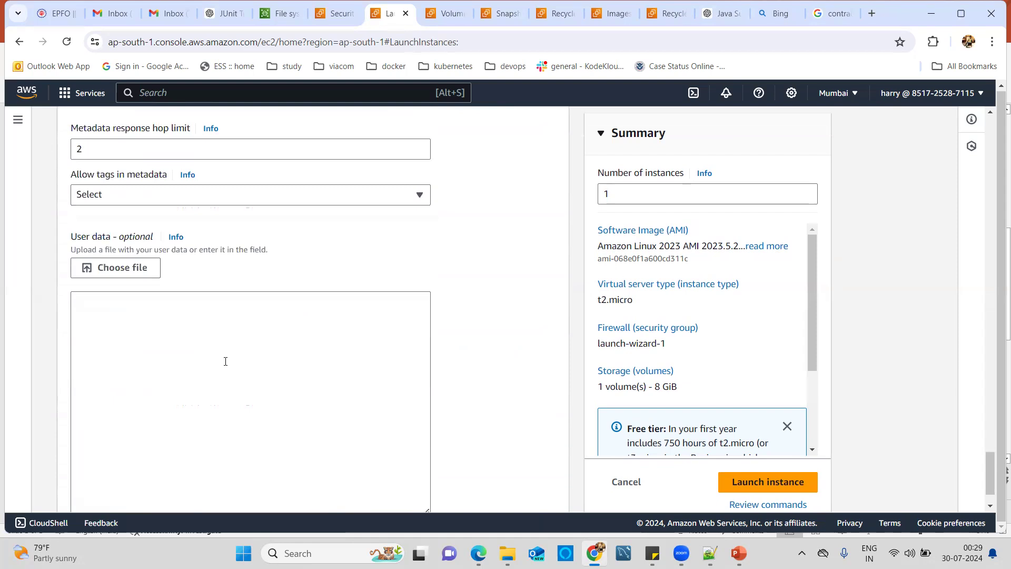
{"action": "scroll", "coordinate": [480, 313], "scroll_direction": "down", "scroll_amount": 1}
{"action": "left_click", "coordinate": [303, 340]}
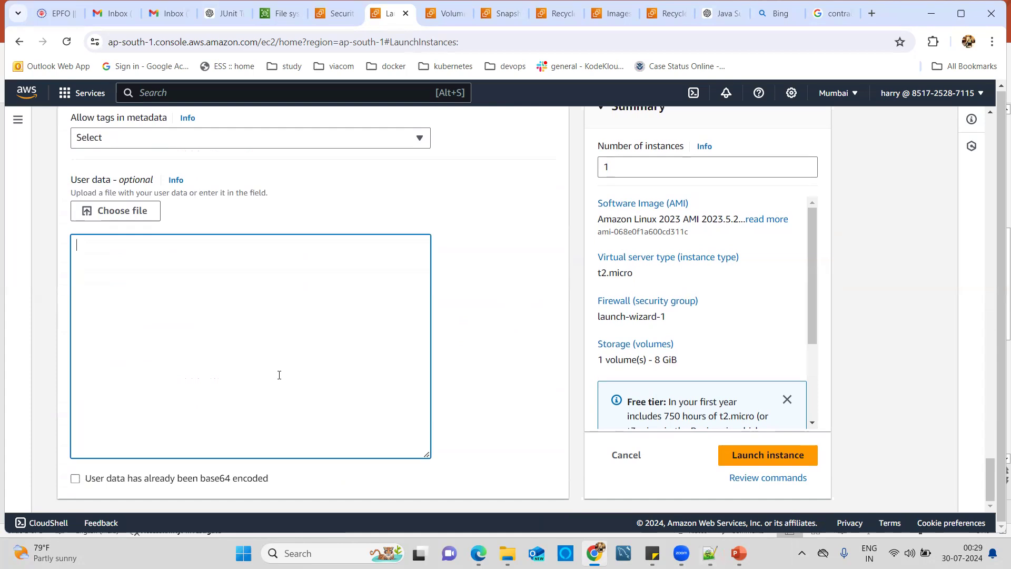
Step: In Notepad++, select script lines 1–6, from #!/bin/bash through systemctl enable httpd
{"action": "left_click", "coordinate": [710, 554]}
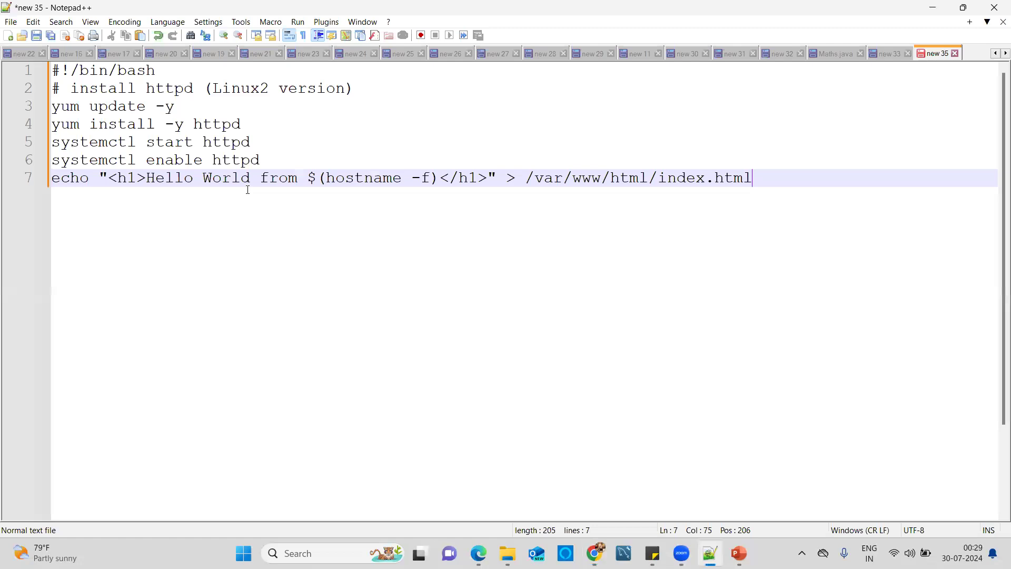
{"action": "left_click", "coordinate": [241, 159]}
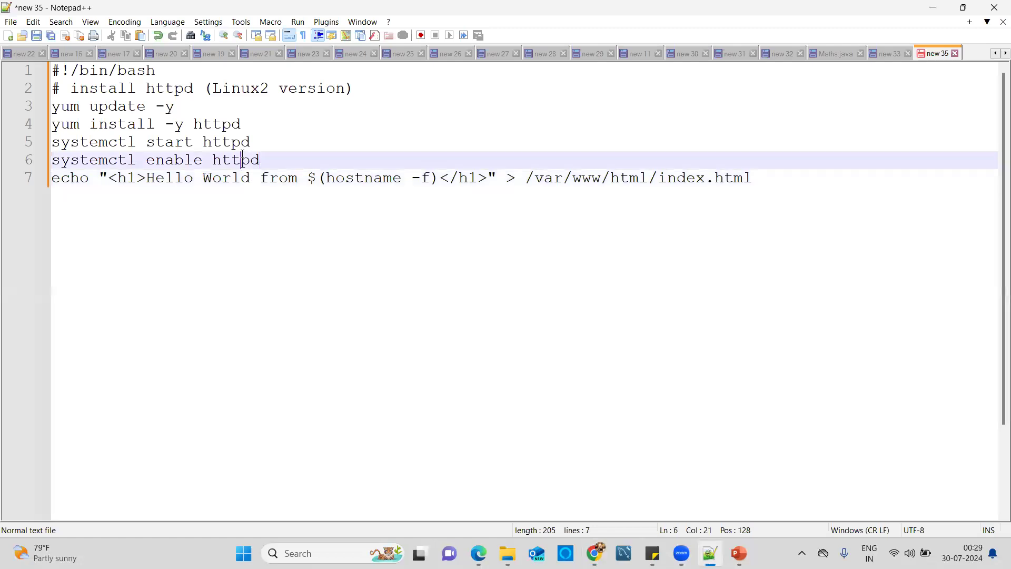
{"action": "double_click", "coordinate": [69, 106]}
{"action": "left_click_drag", "start_coordinate": [99, 106], "coordinate": [179, 107]}
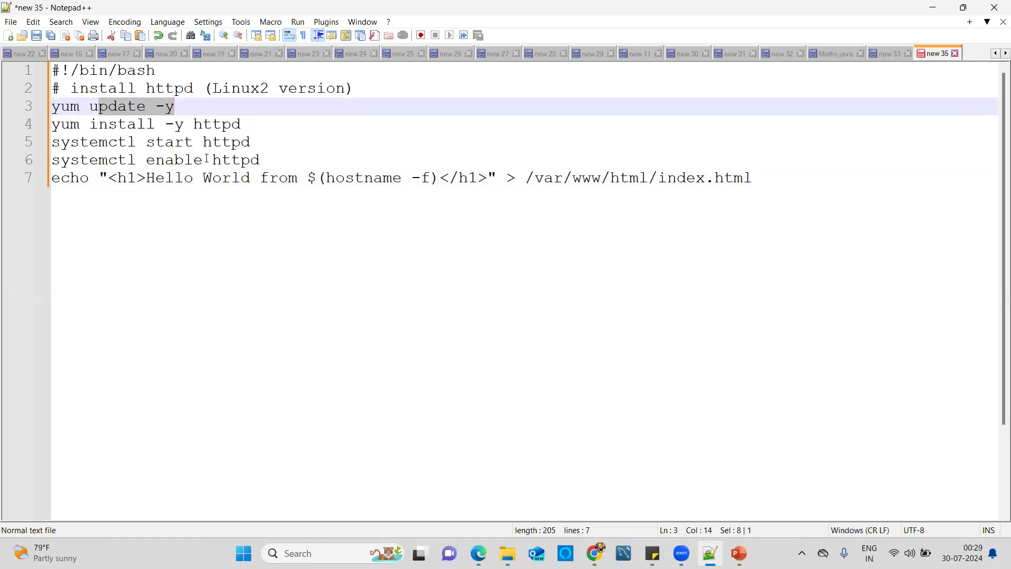
{"action": "left_click", "coordinate": [282, 158]}
{"action": "left_click_drag", "start_coordinate": [176, 125], "coordinate": [91, 106]}
{"action": "left_click", "coordinate": [296, 154]}
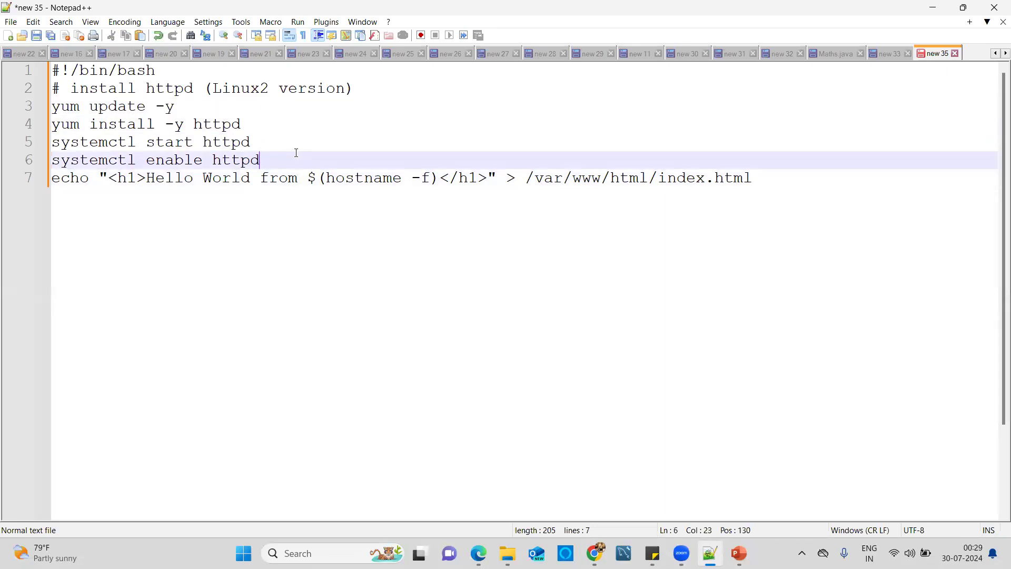
{"action": "key", "text": "shift+Up"}
{"action": "key", "text": "shift+Up"}
{"action": "key", "text": "shift+Up"}
{"action": "key", "text": "shift+Up"}
{"action": "key", "text": "shift+Up"}
{"action": "key", "text": "shift+Home"}
{"action": "key", "text": "ctrl+c"}
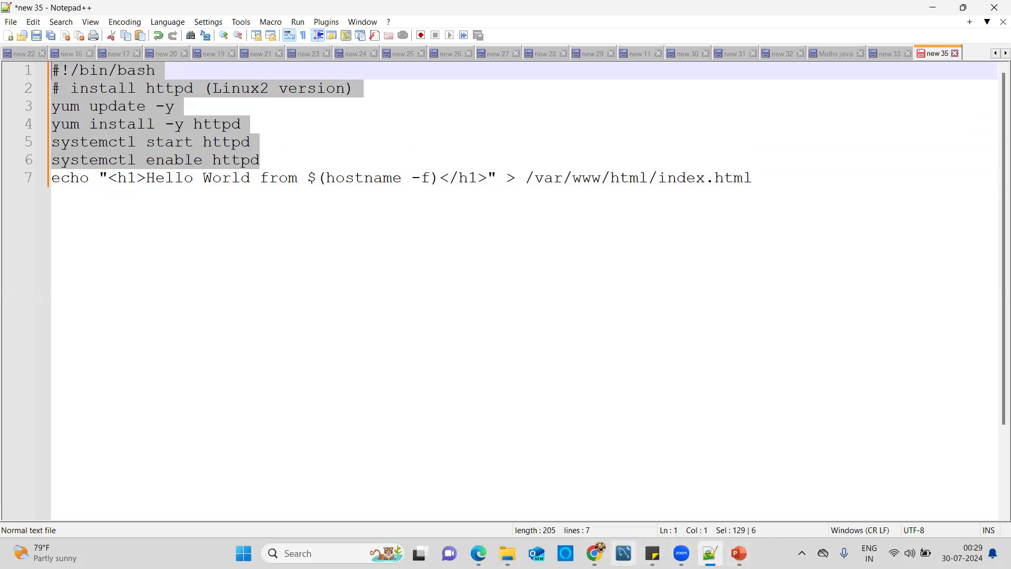
Step: Paste the six copied httpd script lines into User data and launch Instance AMI
{"action": "left_click", "coordinate": [595, 553]}
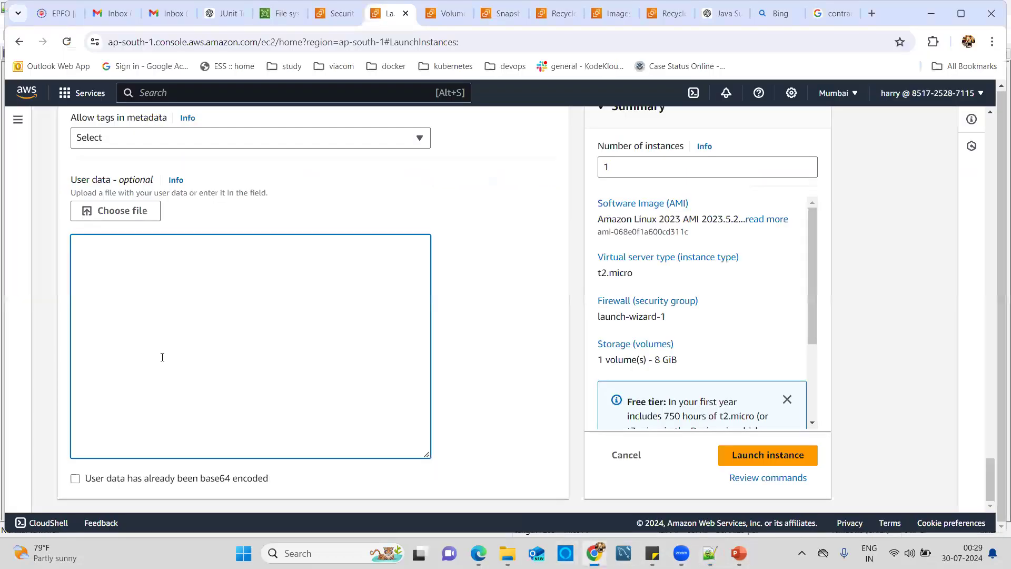
{"action": "key", "text": "ctrl+v"}
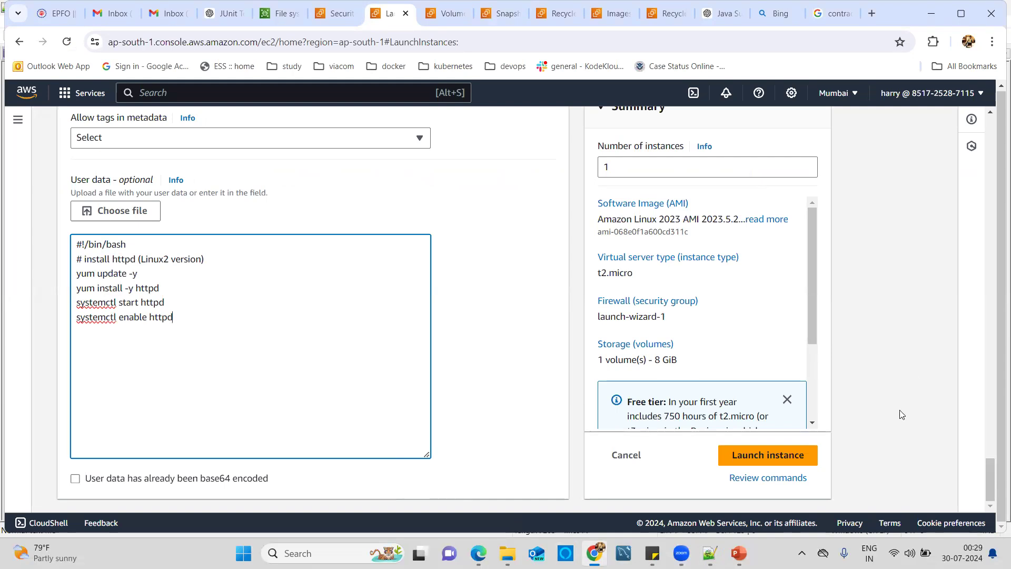
{"action": "left_click", "coordinate": [801, 455]}
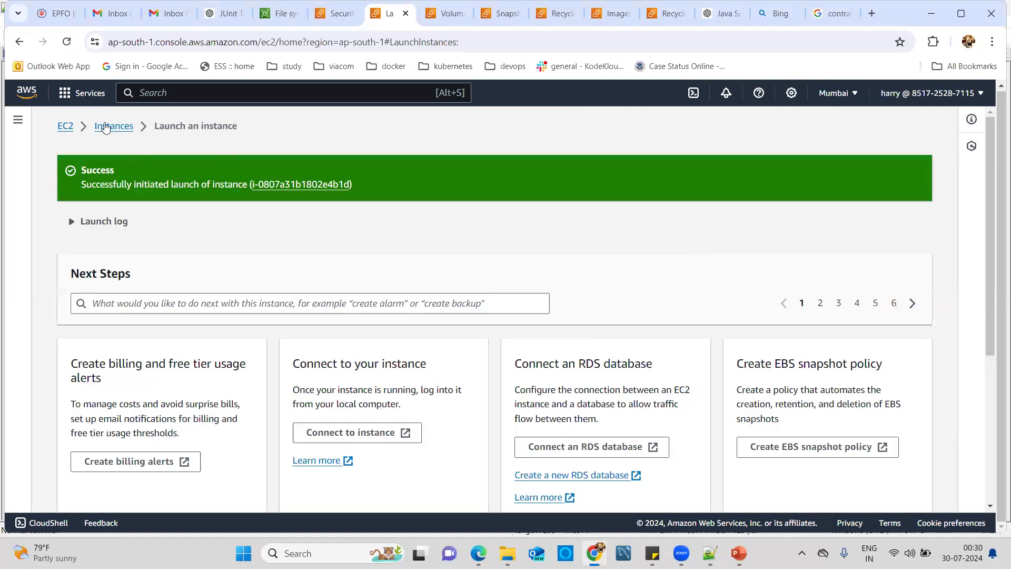
Step: Open the Instances list and refresh it until Instance AMI turns from Pending to Running
{"action": "left_click", "coordinate": [104, 127]}
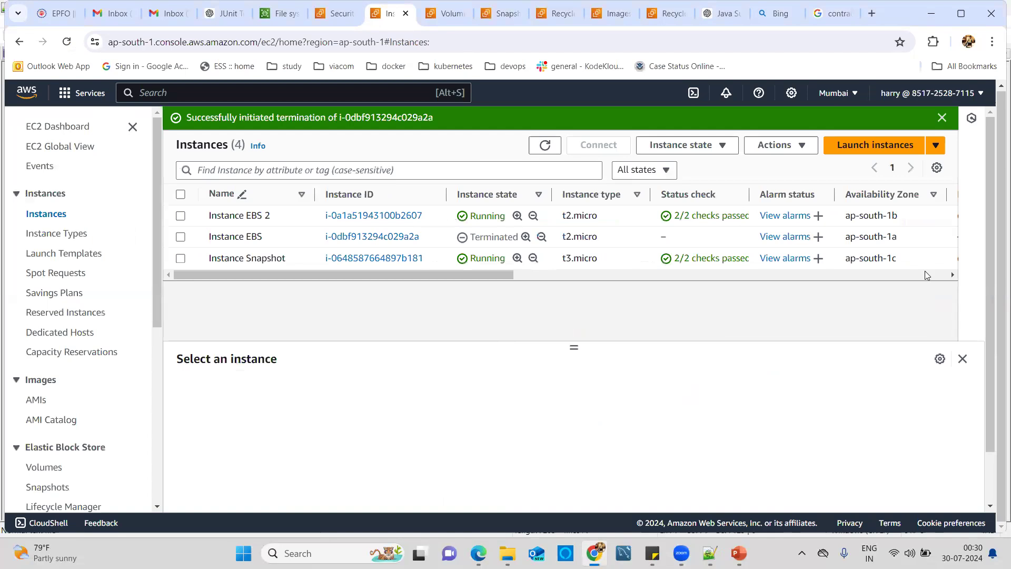
{"action": "left_click", "coordinate": [544, 149]}
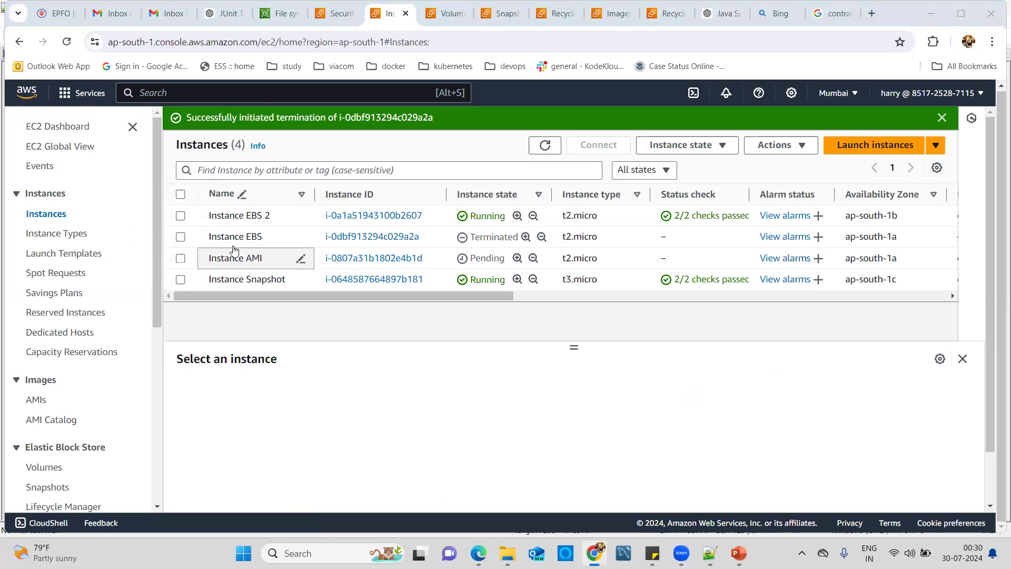
{"action": "left_click", "coordinate": [545, 146]}
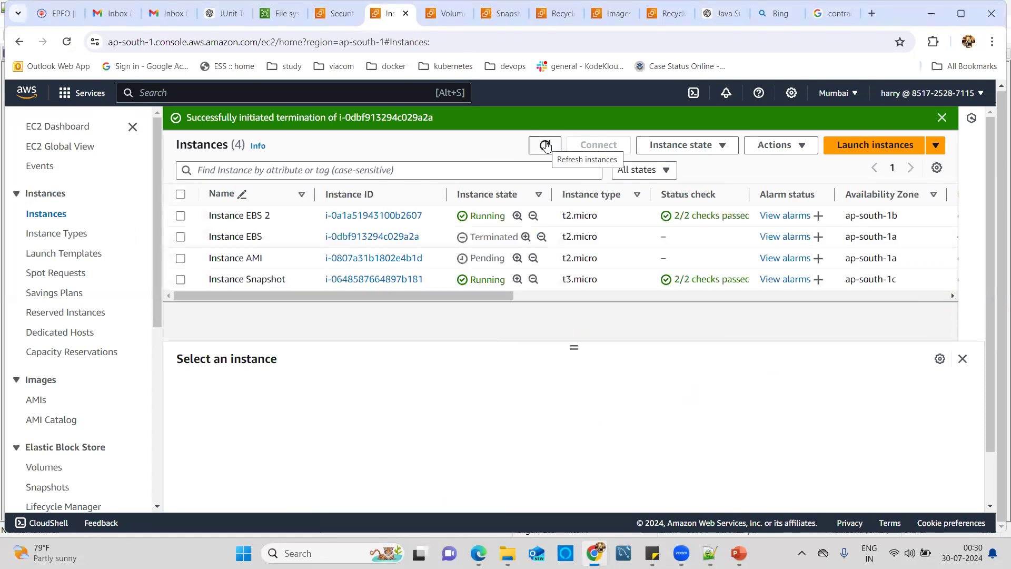
{"action": "left_click", "coordinate": [546, 146]}
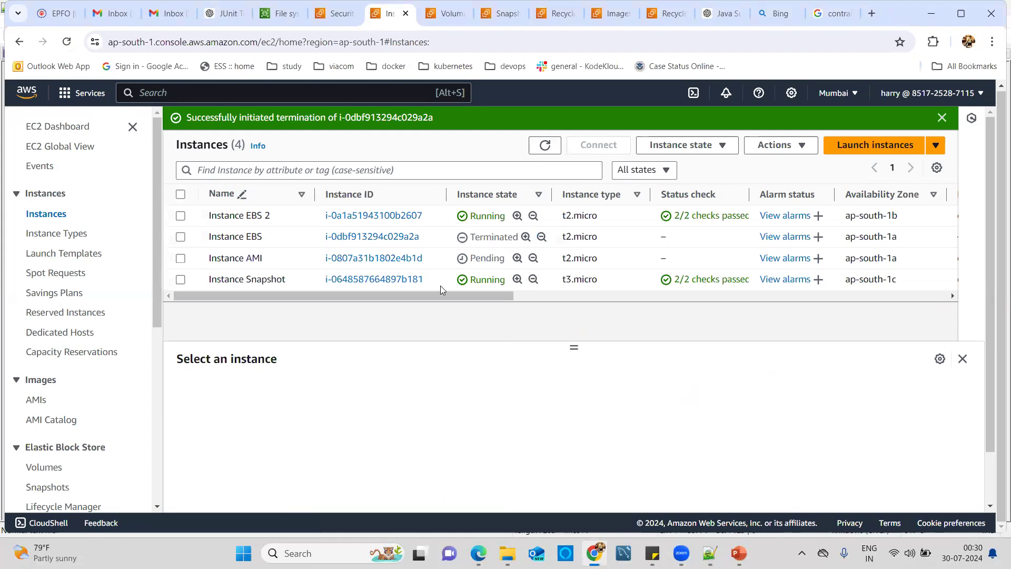
{"action": "left_click", "coordinate": [709, 553]}
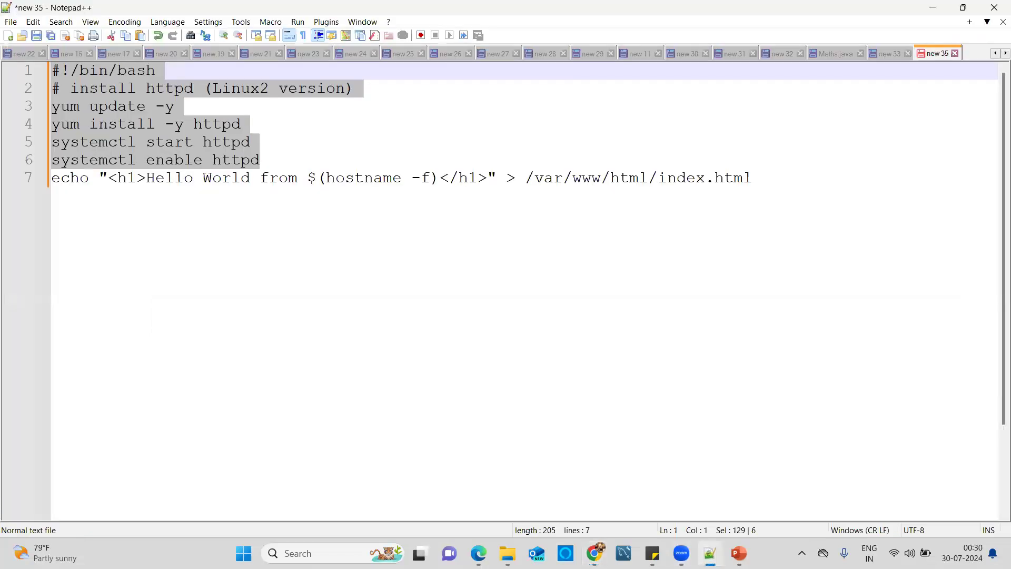
{"action": "key", "text": "alt+Tab"}
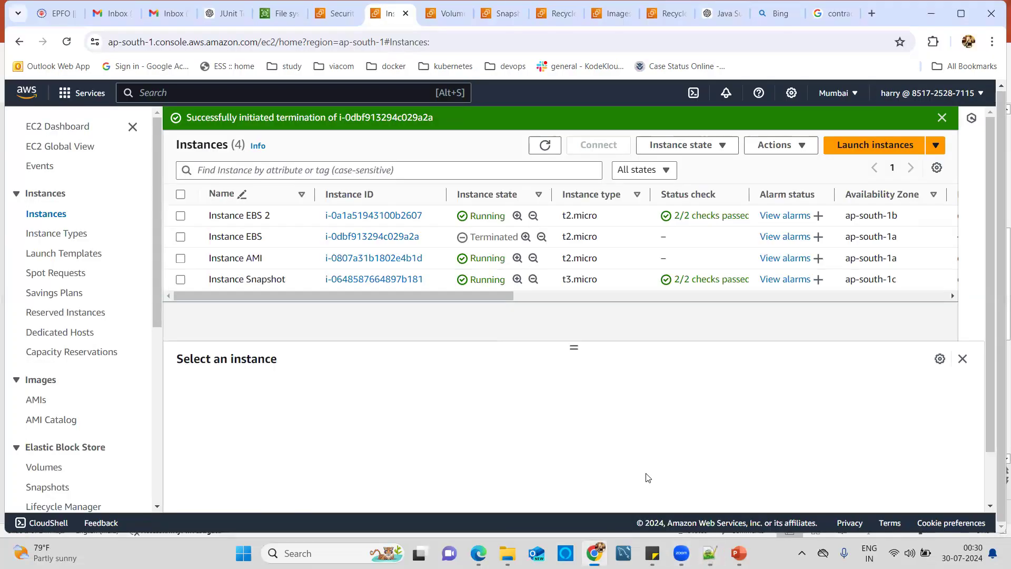
Step: Select Instance AMI and copy its public IPv4 address 13.126.73.245 from the Details tab
{"action": "left_click", "coordinate": [181, 259]}
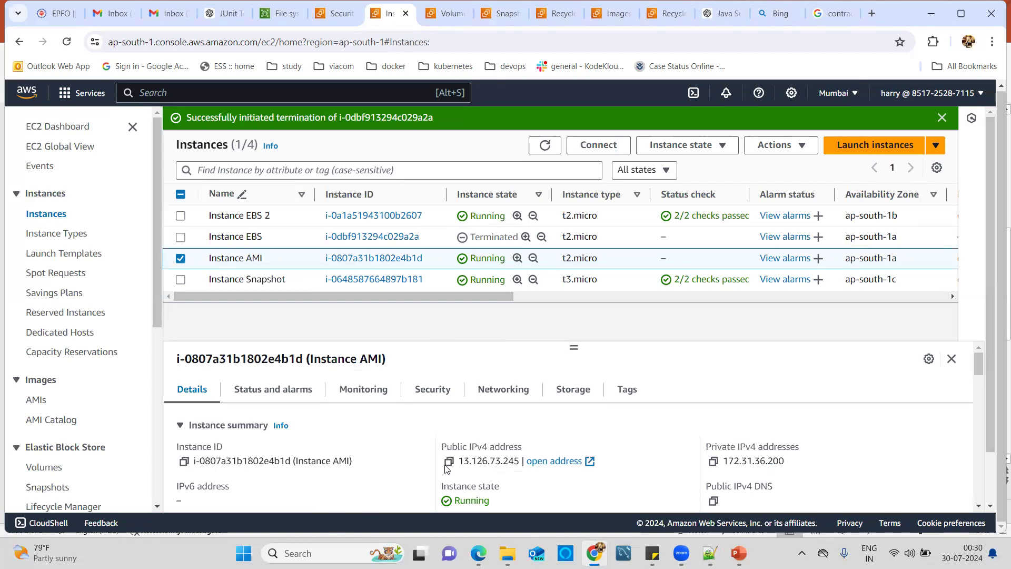
{"action": "left_click_drag", "start_coordinate": [460, 462], "coordinate": [501, 462]}
{"action": "key", "text": "ctrl+shift+Right"}
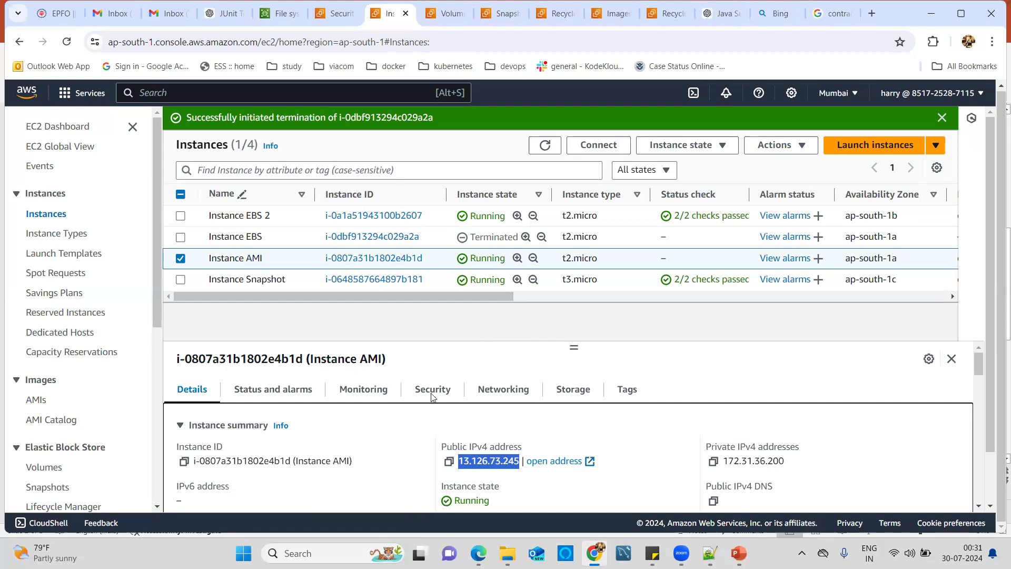
{"action": "left_click", "coordinate": [428, 425]}
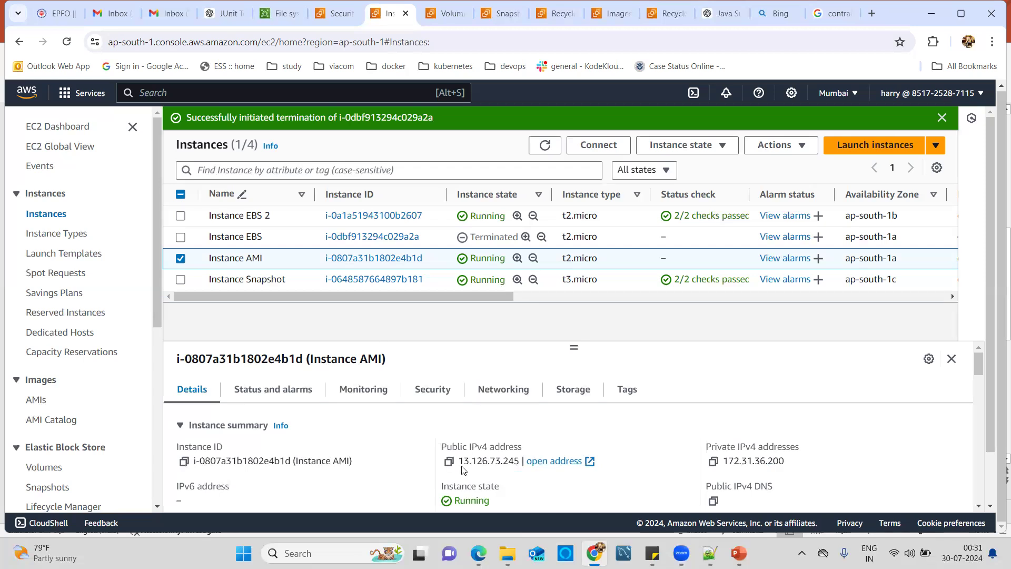
{"action": "left_click_drag", "start_coordinate": [461, 462], "coordinate": [518, 462]}
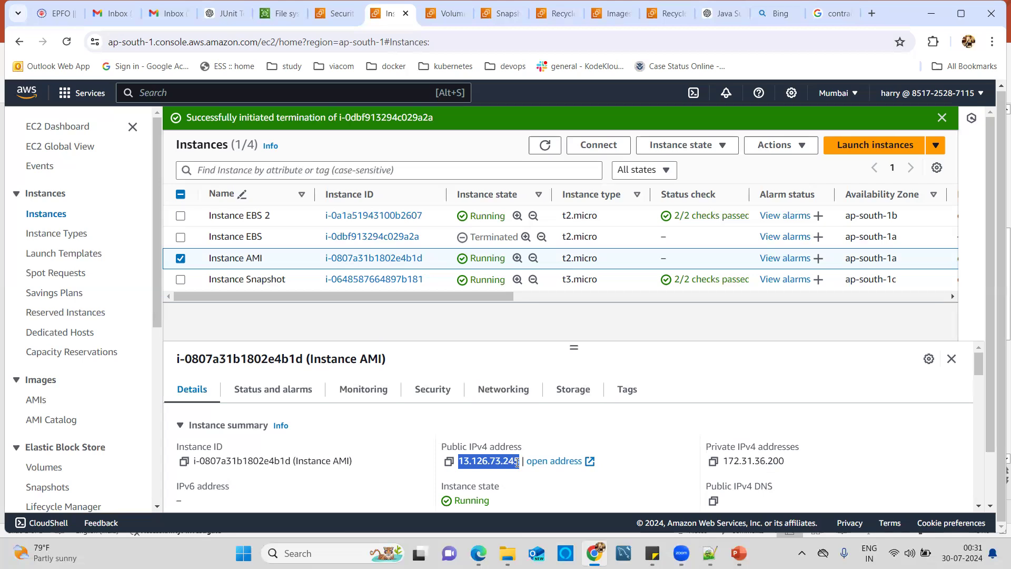
{"action": "left_click", "coordinate": [871, 15]}
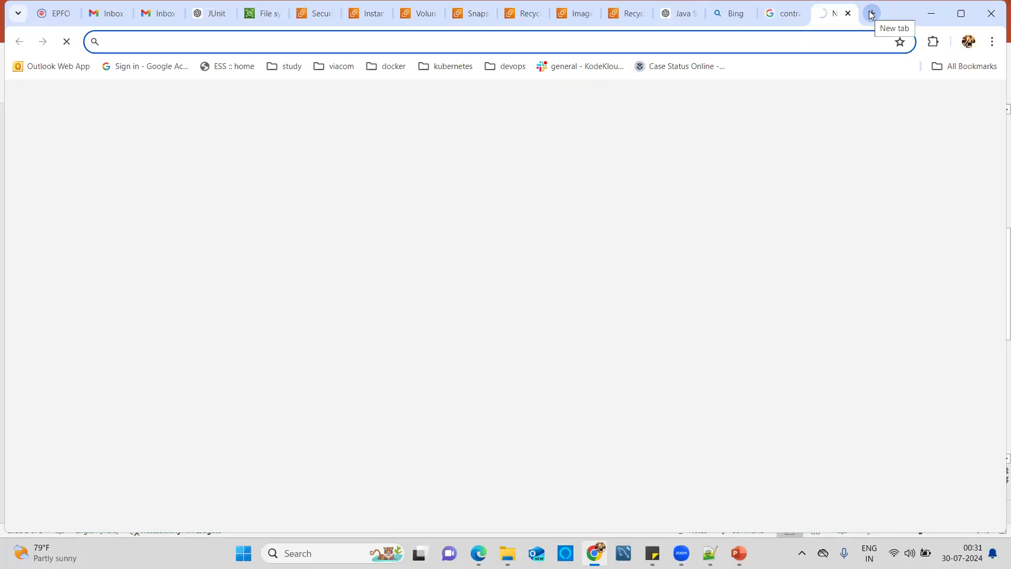
{"action": "type", "text": "http://"}
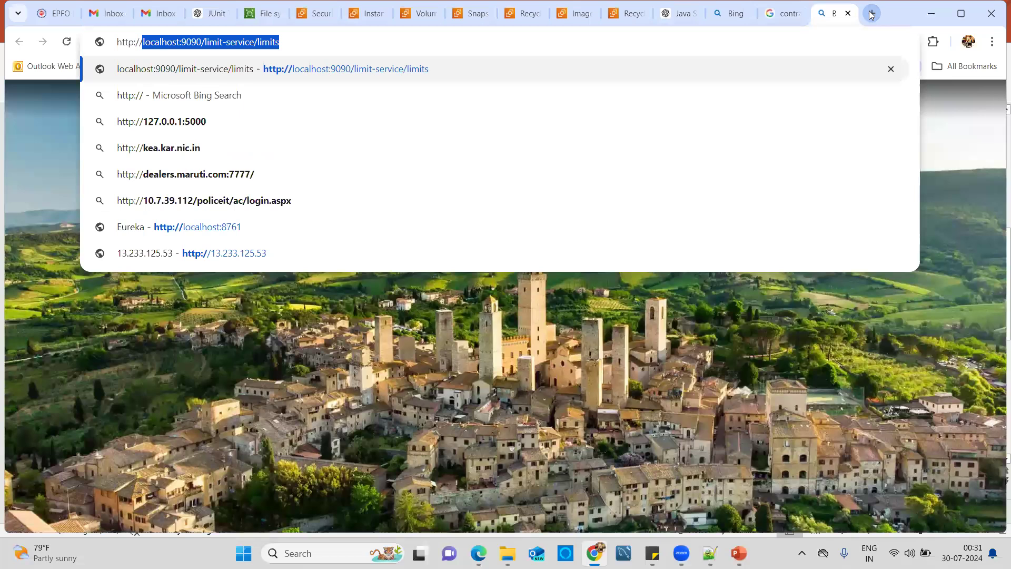
{"action": "type", "text": "13.126.73.245"}
{"action": "key", "text": "Return"}
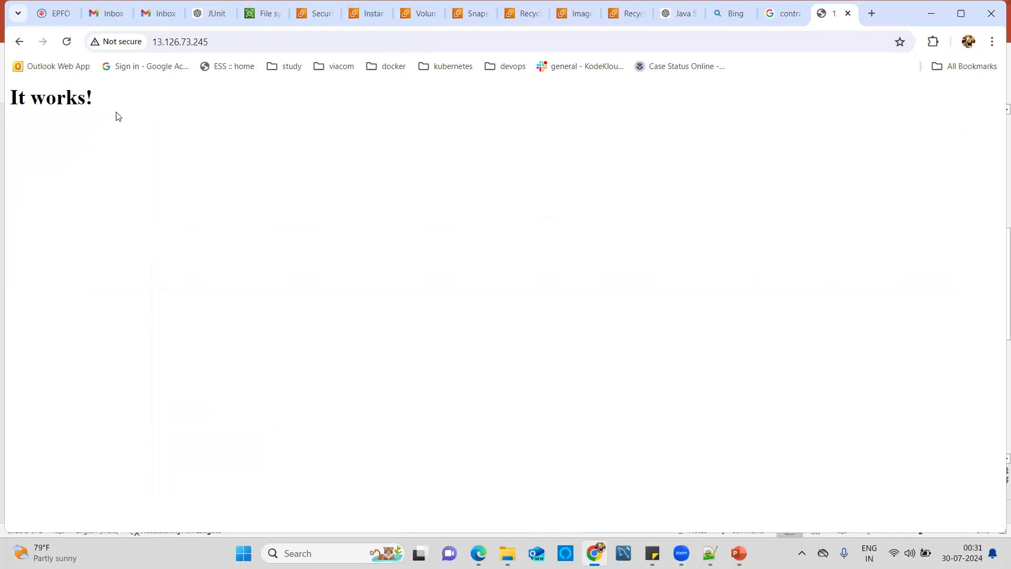
{"action": "left_click", "coordinate": [67, 42]}
Step: Return to the Instances tab, view the httpd script in Notepad++, then switch back to Chrome
{"action": "left_click", "coordinate": [361, 14]}
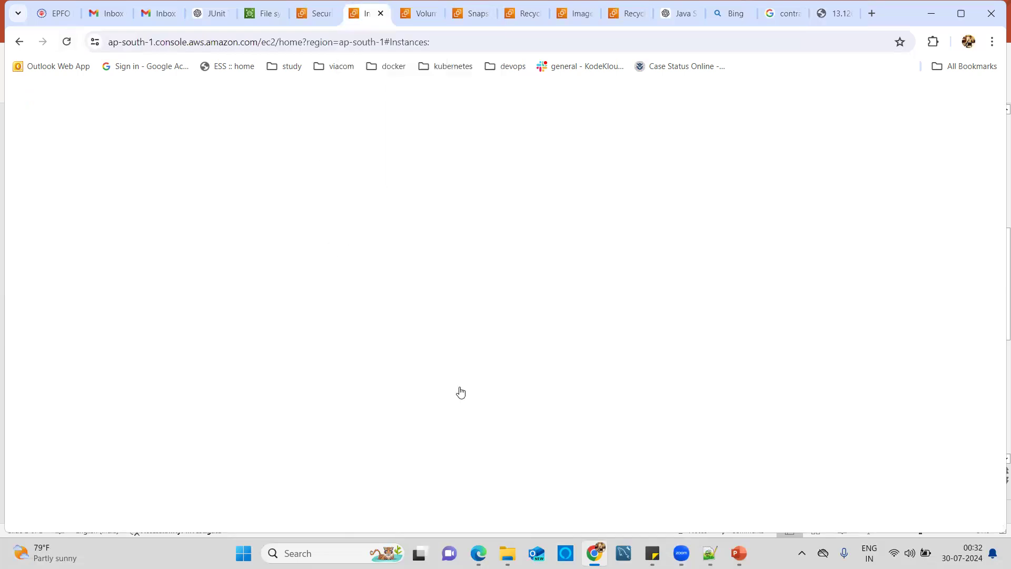
{"action": "left_click", "coordinate": [710, 553]}
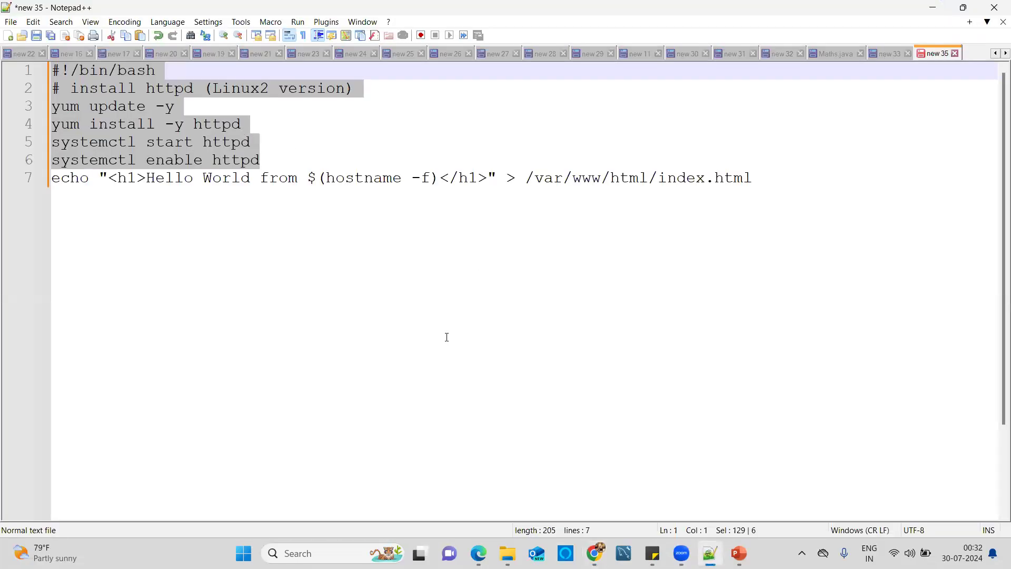
{"action": "key", "text": "alt+Tab"}
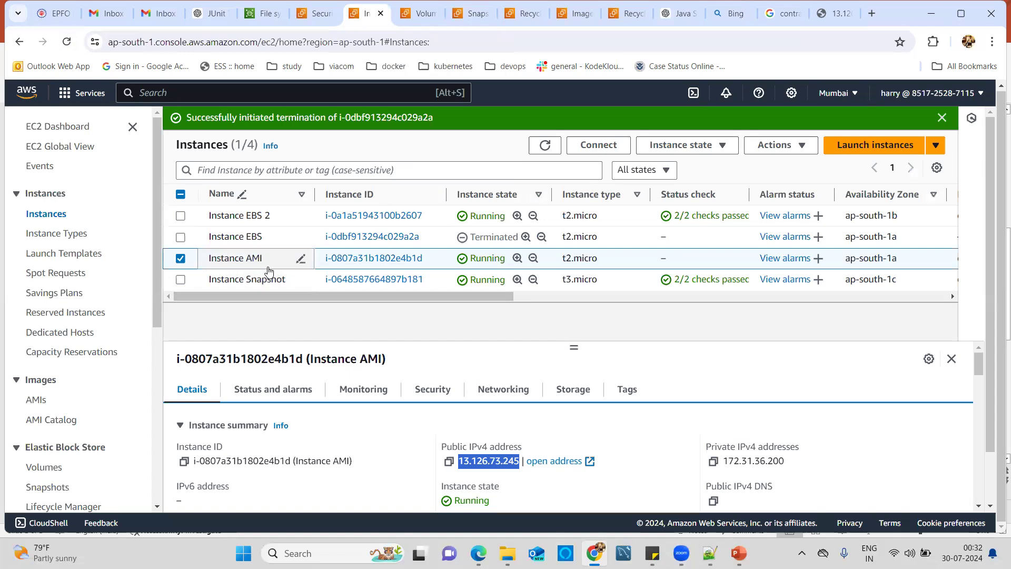
Step: Open Actions > Image and templates > Create image for Instance AMI and name it MyCustomAMI
{"action": "left_click", "coordinate": [791, 155]}
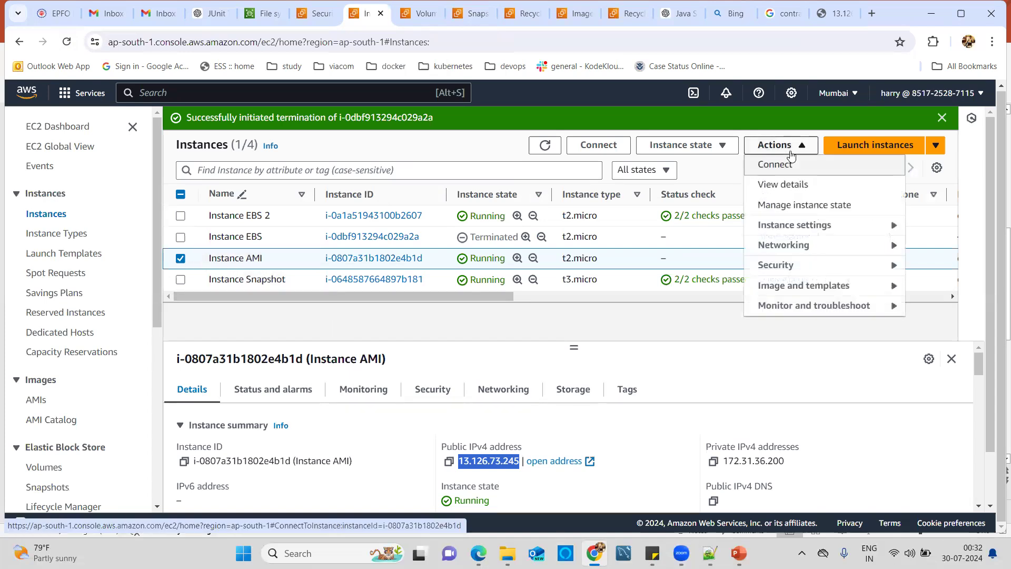
{"action": "left_click", "coordinate": [839, 292]}
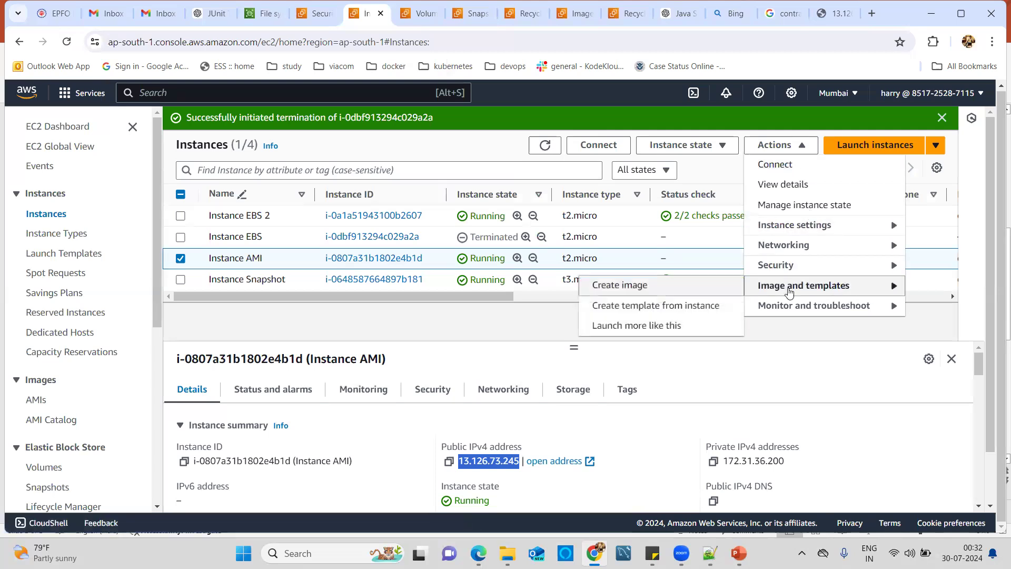
{"action": "left_click", "coordinate": [644, 288]}
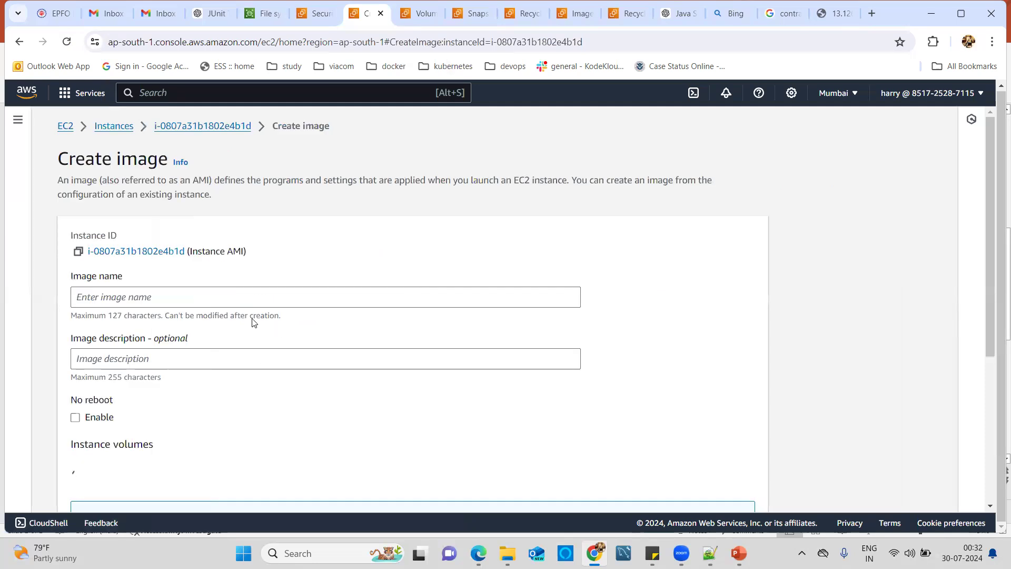
{"action": "left_click", "coordinate": [246, 306]}
{"action": "type", "text": "My"}
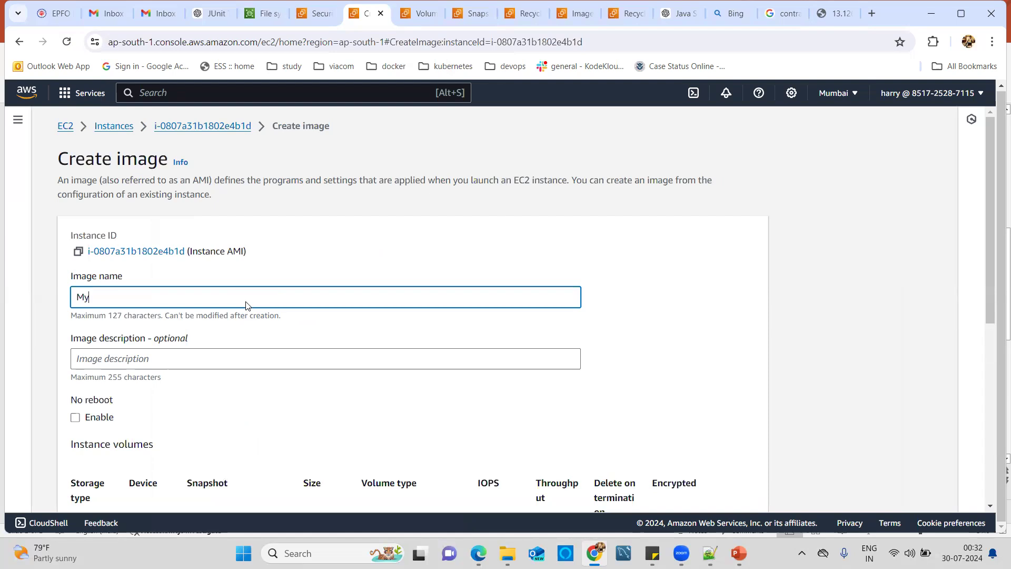
{"action": "type", "text": "CustomI"}
{"action": "type", "text": "mage"}
{"action": "key", "text": "BackSpace"}
{"action": "key", "text": "BackSpace"}
{"action": "key", "text": "BackSpace"}
{"action": "key", "text": "BackSpace"}
{"action": "type", "text": "AMI"}
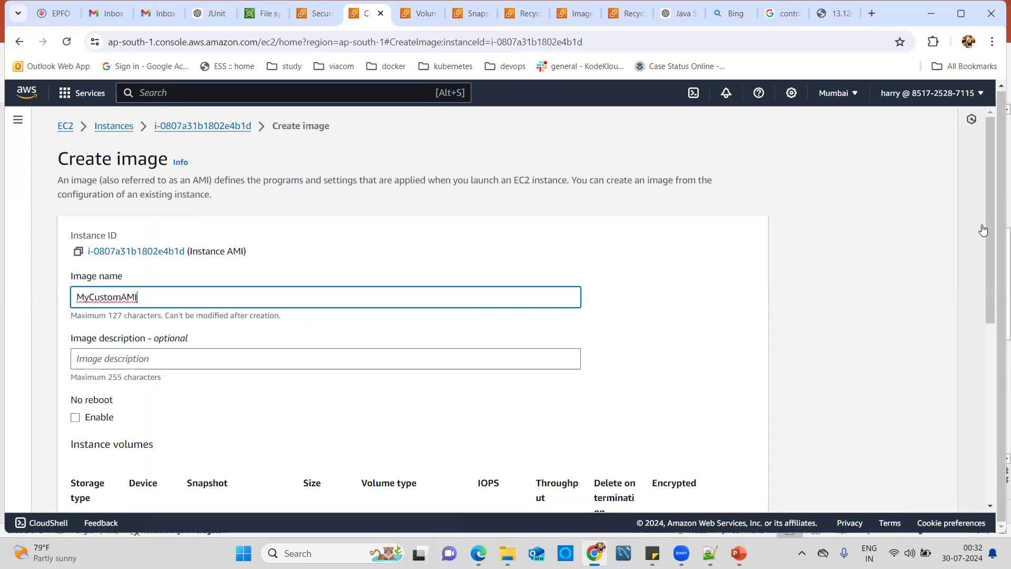
{"action": "left_click_drag", "start_coordinate": [992, 230], "coordinate": [996, 436]}
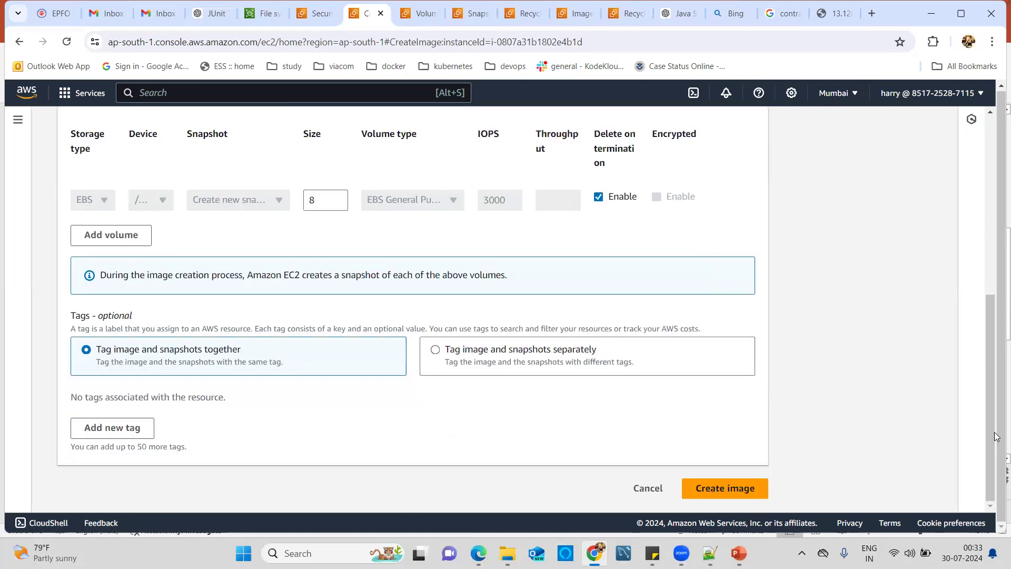
Step: Create the MyCustomAMI image, then open the AMIs page to find it listed
{"action": "left_click", "coordinate": [718, 496]}
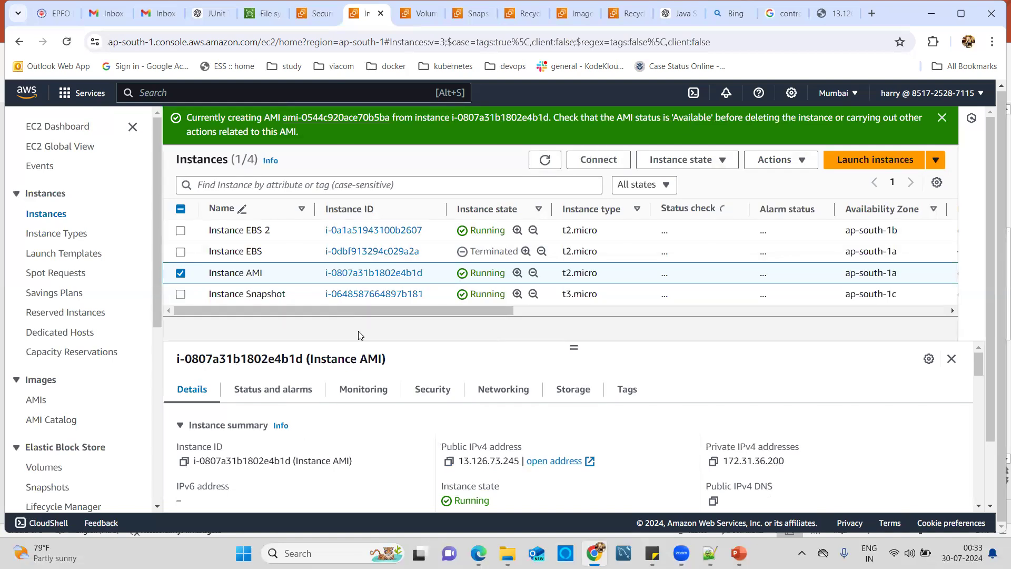
{"action": "left_click", "coordinate": [37, 401]}
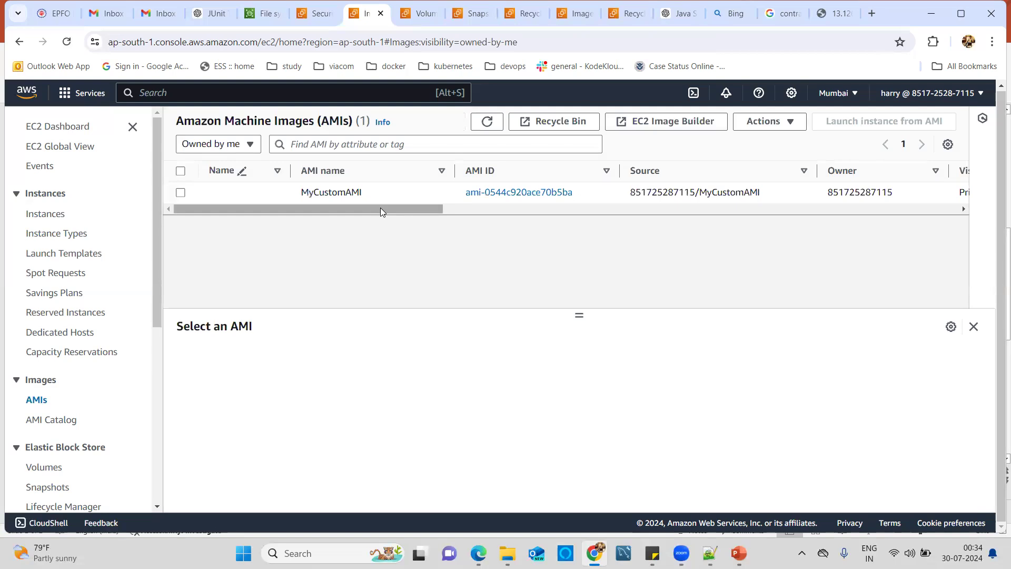
{"action": "left_click_drag", "start_coordinate": [381, 207], "coordinate": [550, 225]}
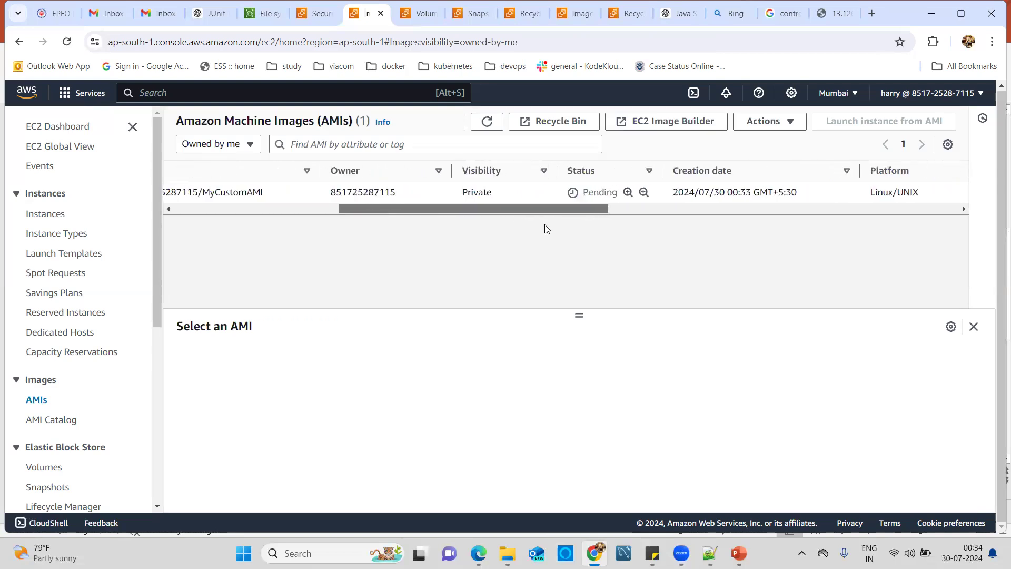
{"action": "left_click", "coordinate": [490, 124]}
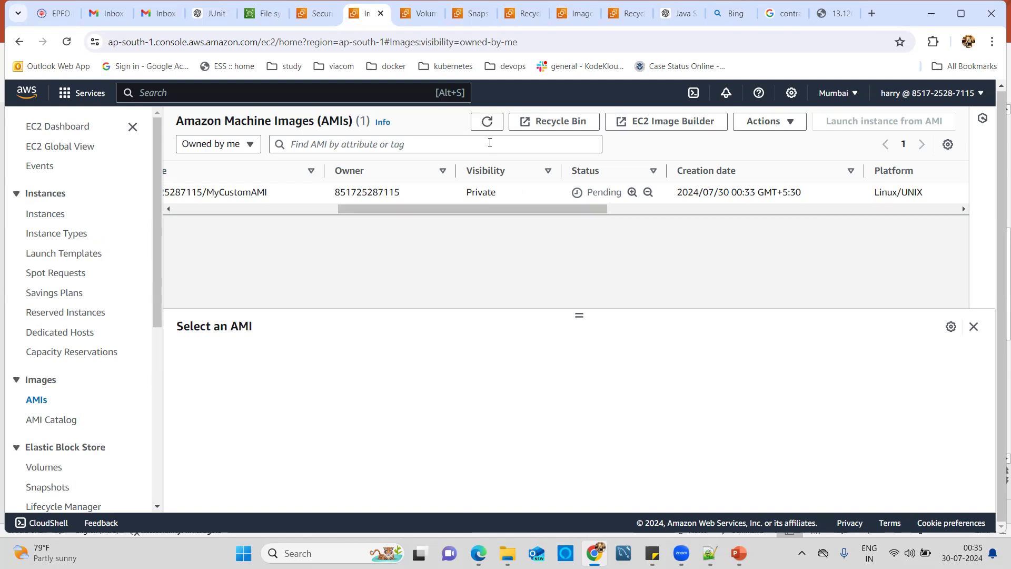
{"action": "left_click", "coordinate": [486, 121]}
{"action": "left_click", "coordinate": [488, 122]}
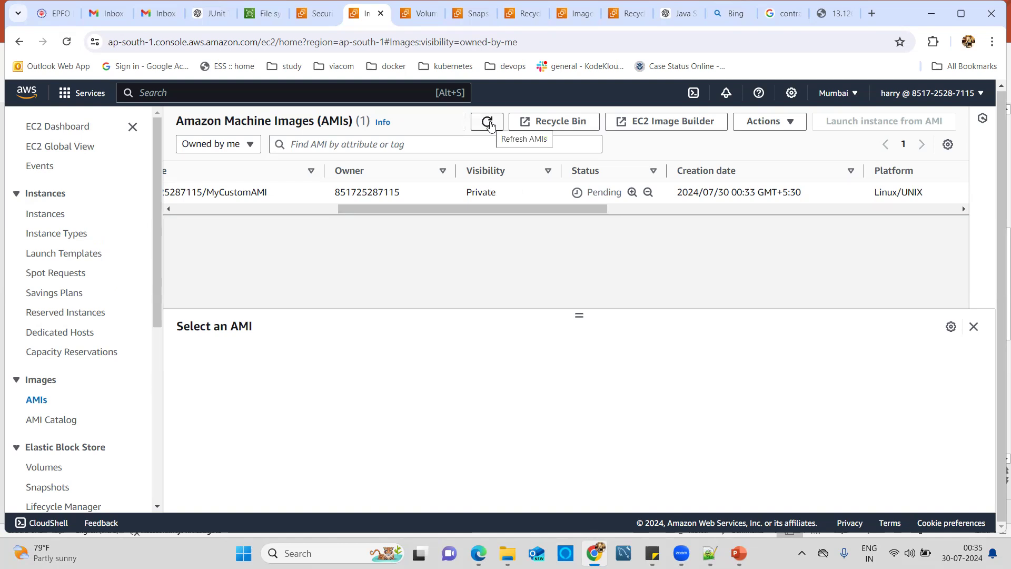
{"action": "left_click", "coordinate": [487, 122]}
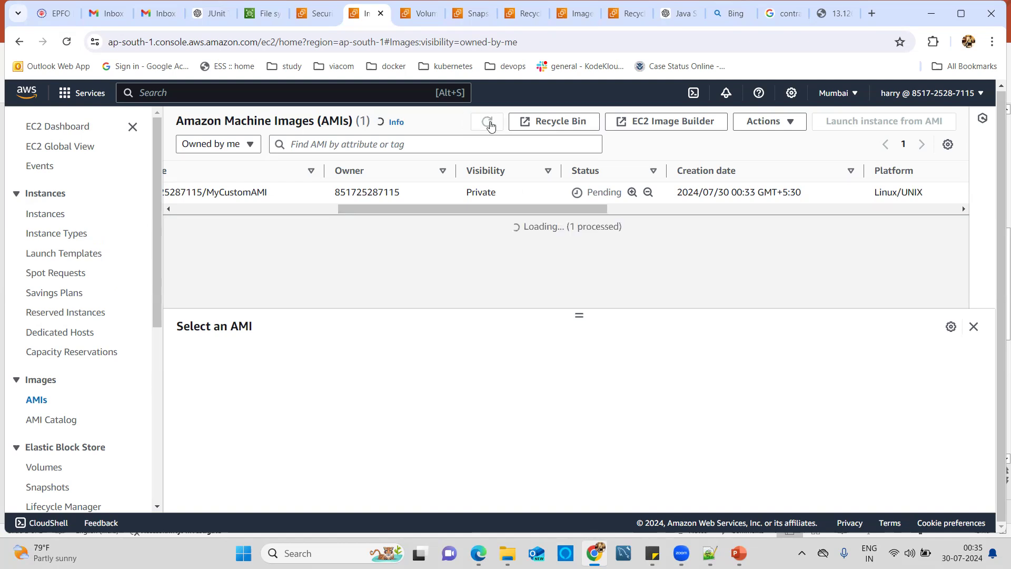
{"action": "left_click", "coordinate": [488, 122]}
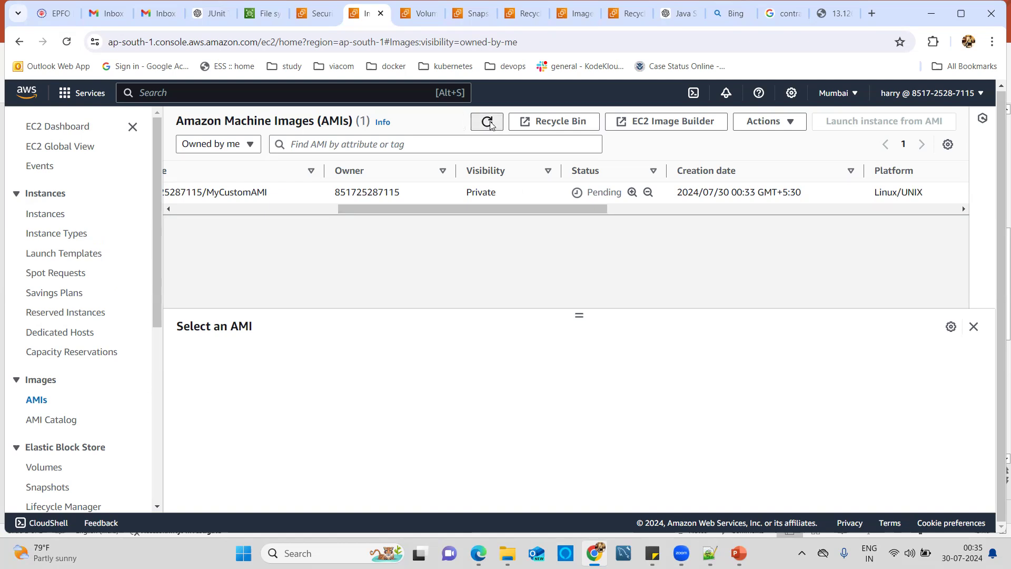
{"action": "double_click", "coordinate": [489, 122]}
{"action": "left_click", "coordinate": [494, 233]}
{"action": "left_click_drag", "start_coordinate": [452, 211], "coordinate": [478, 221]}
{"action": "right_click", "coordinate": [478, 220]}
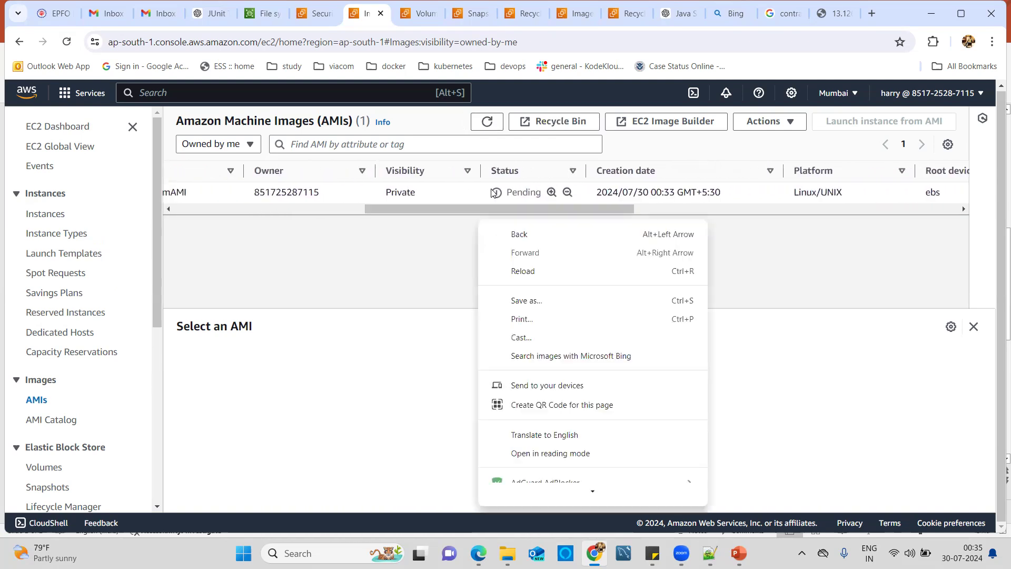
{"action": "left_click", "coordinate": [486, 126]}
{"action": "left_click", "coordinate": [486, 127]}
{"action": "left_click", "coordinate": [485, 127]}
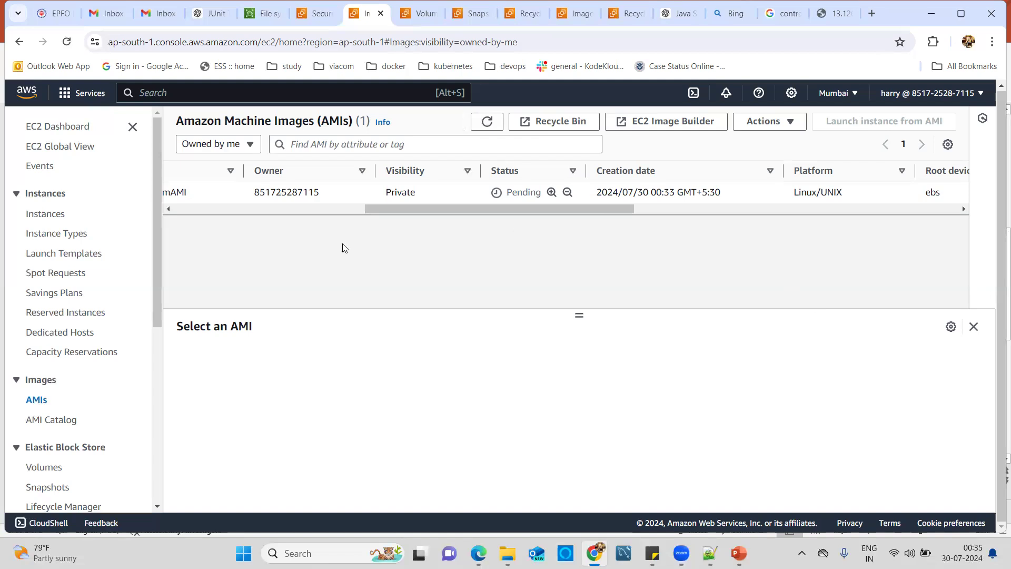
{"action": "left_click", "coordinate": [485, 125]}
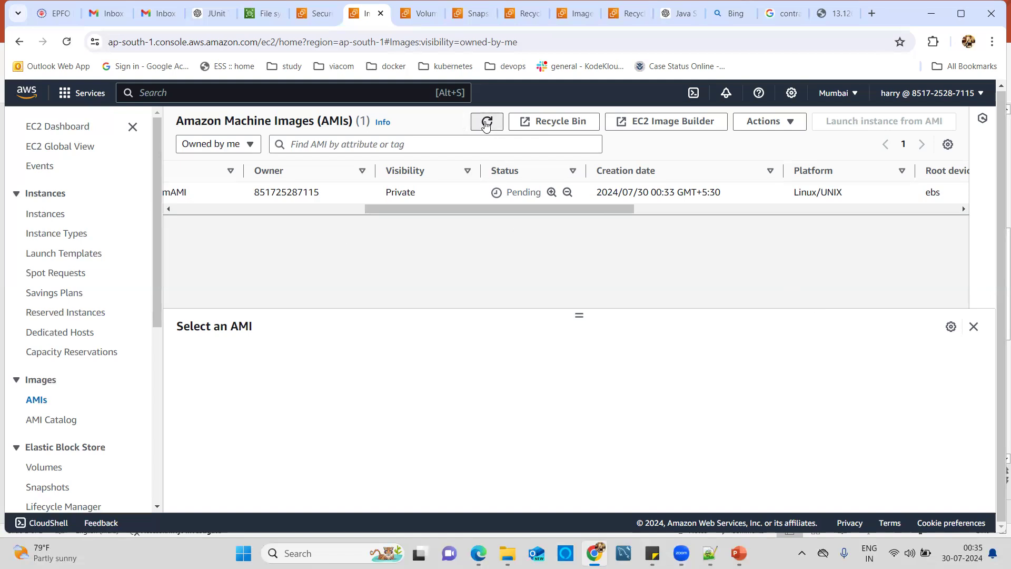
{"action": "left_click", "coordinate": [486, 125]}
{"action": "left_click", "coordinate": [486, 125]}
{"action": "left_click", "coordinate": [338, 209]}
Step: Refresh the AMI list until MyCustomAMI (ami-0544c920ace70b5ba) shows Available in the Status column
{"action": "left_click_drag", "start_coordinate": [354, 209], "coordinate": [538, 220]}
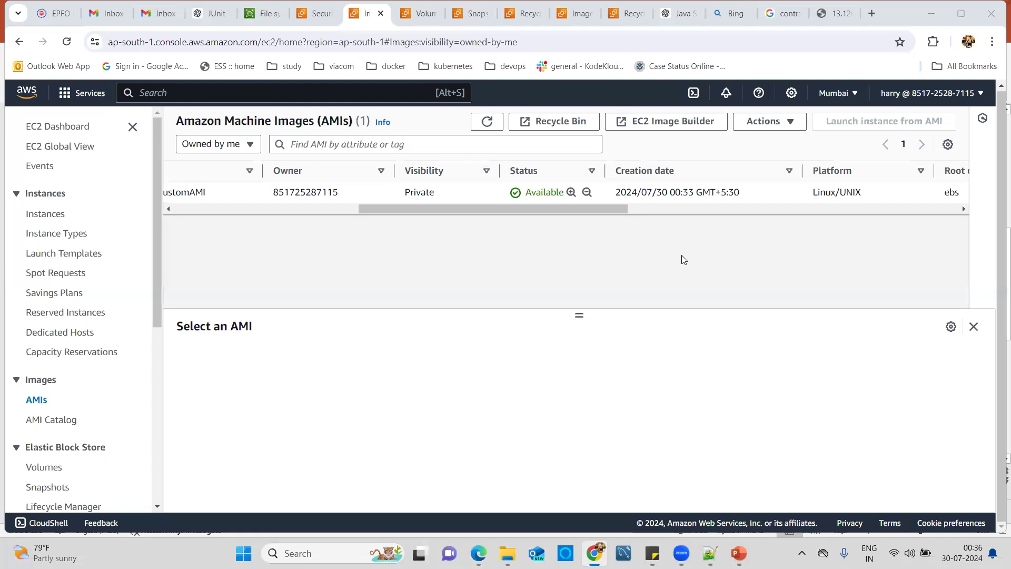
{"action": "left_click", "coordinate": [321, 210]}
{"action": "left_click_drag", "start_coordinate": [339, 209], "coordinate": [535, 211]}
{"action": "left_click", "coordinate": [487, 122]}
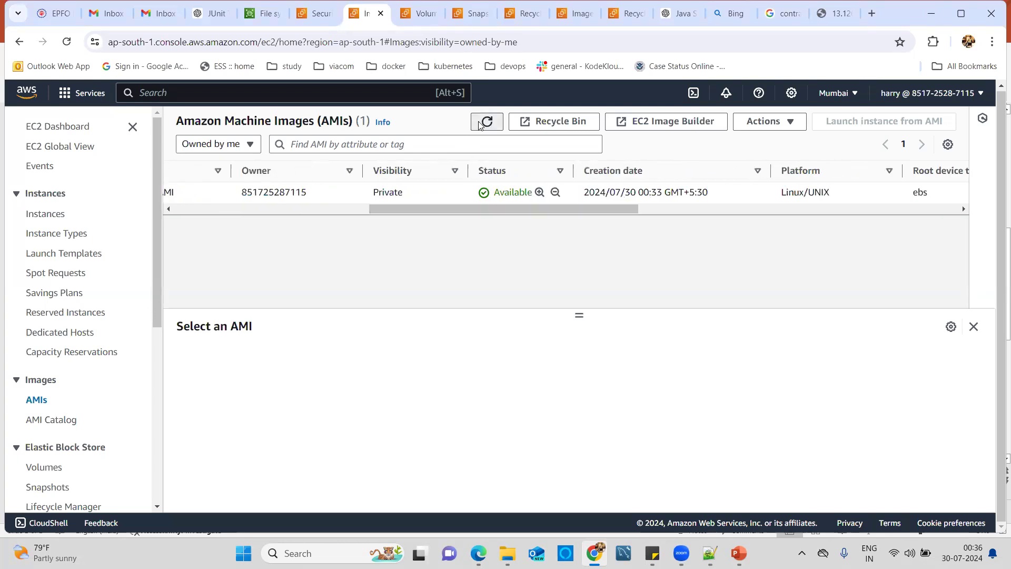
{"action": "left_click", "coordinate": [334, 210]}
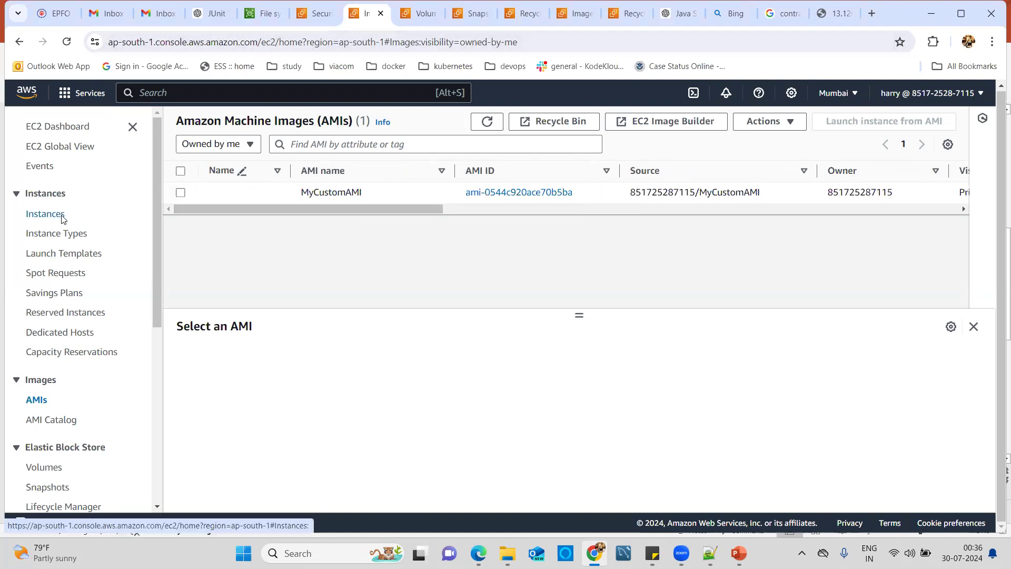
Step: Go to the Instances list, deselect Instance AMI, and start launching a new instance
{"action": "left_click", "coordinate": [46, 213]}
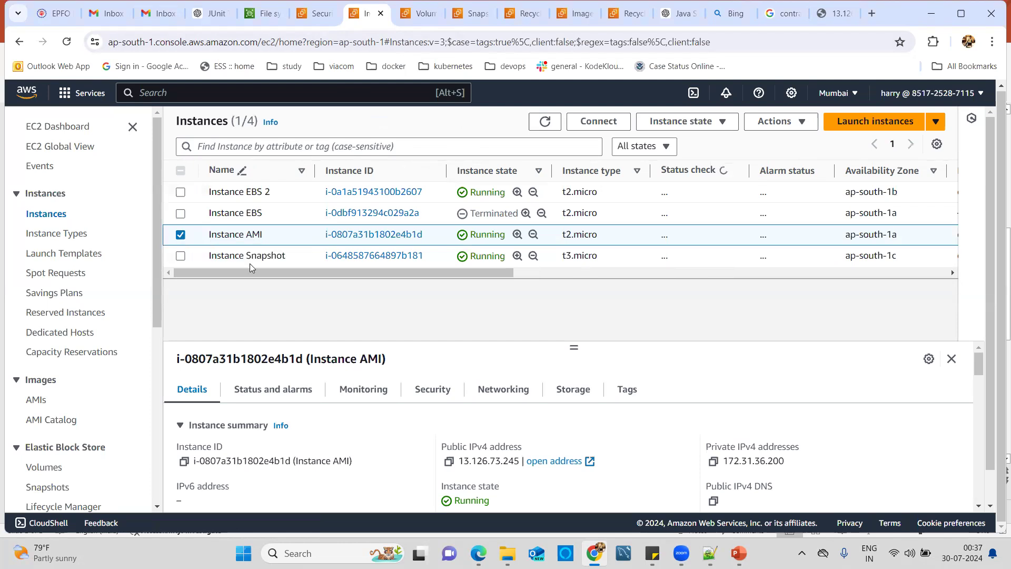
{"action": "left_click", "coordinate": [242, 292]}
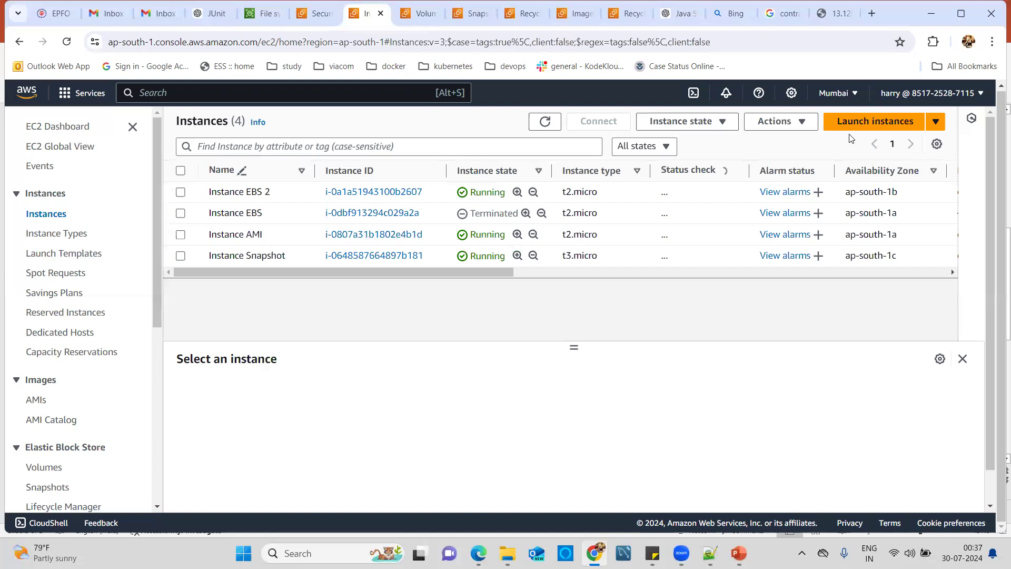
{"action": "left_click", "coordinate": [845, 121]}
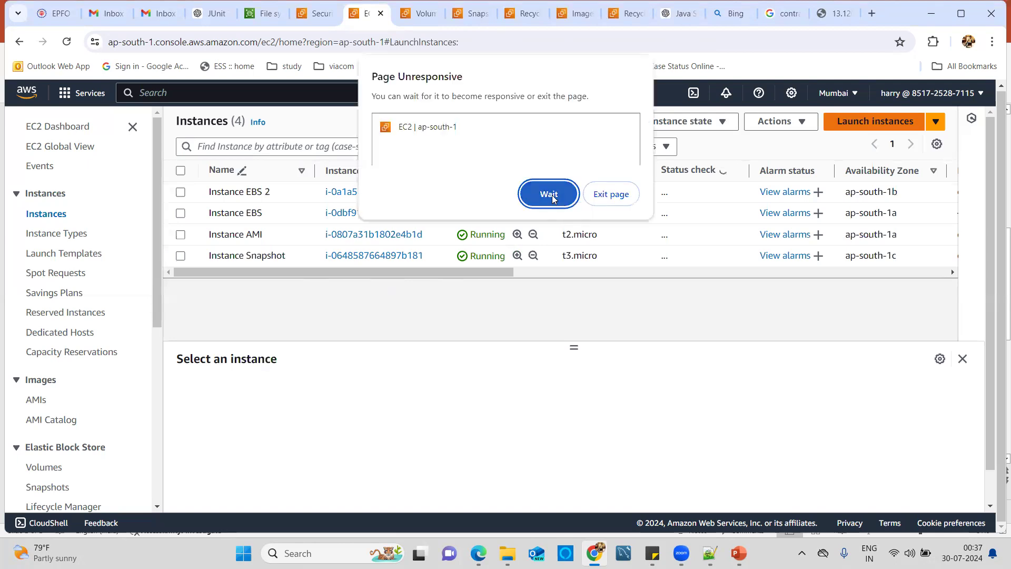
Step: Wait out the unresponsive page, reload it, and reopen the Launch an instance form
{"action": "left_click", "coordinate": [549, 194]}
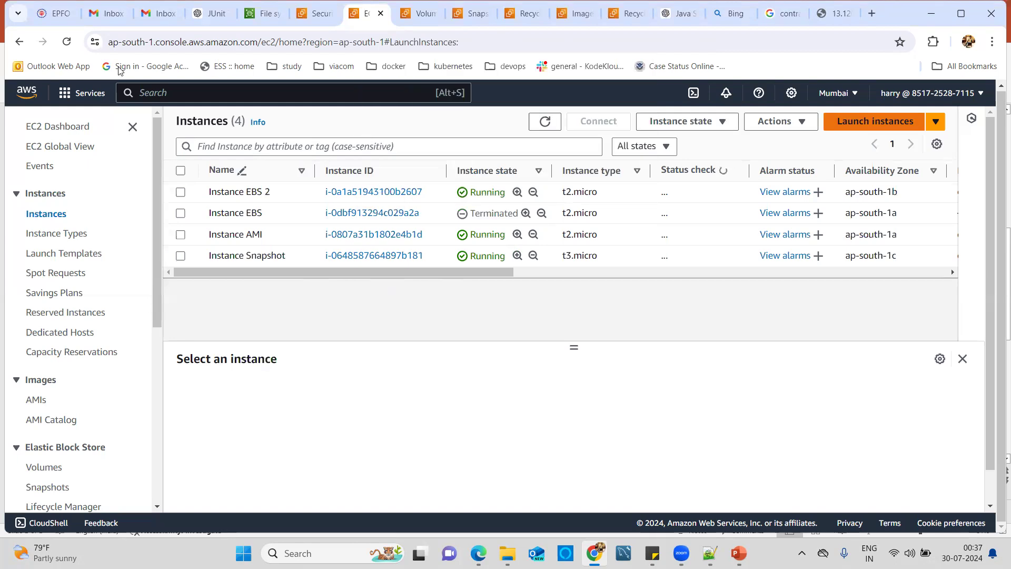
{"action": "left_click", "coordinate": [65, 47]}
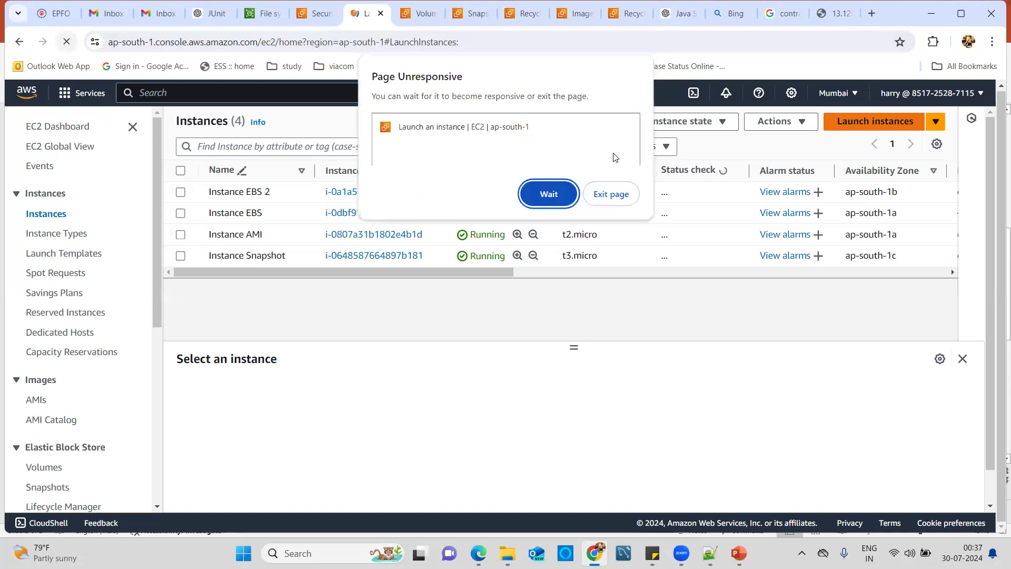
{"action": "left_click", "coordinate": [536, 198]}
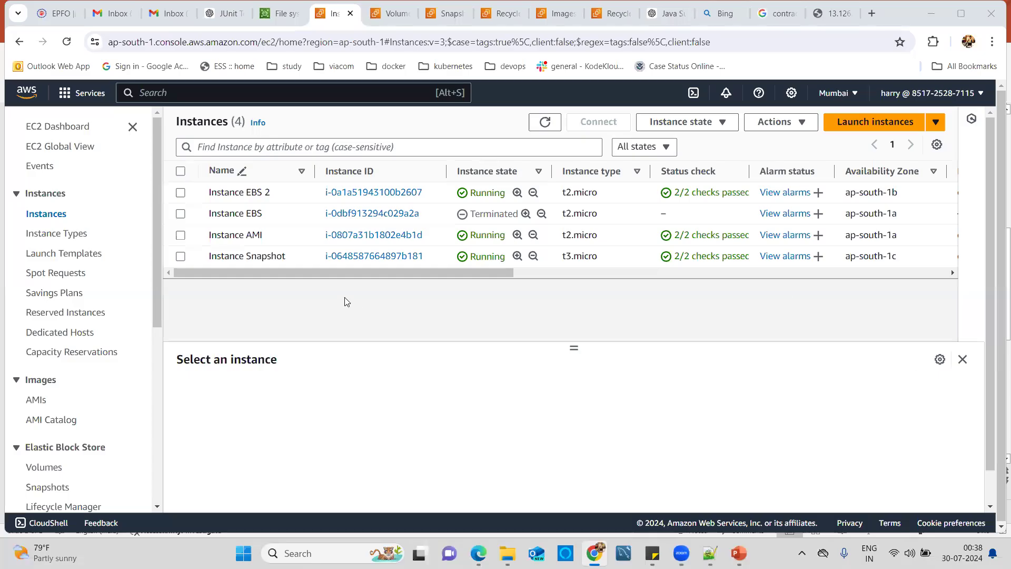
{"action": "left_click", "coordinate": [840, 123]}
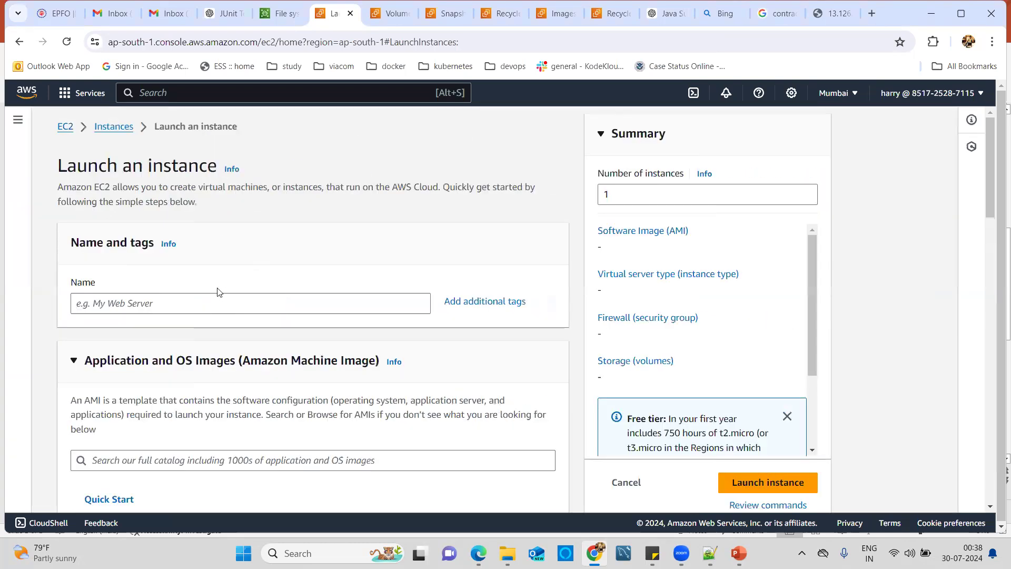
Step: Enter 'Instance From Custom AMI' in the launch form's Name field
{"action": "left_click", "coordinate": [206, 306]}
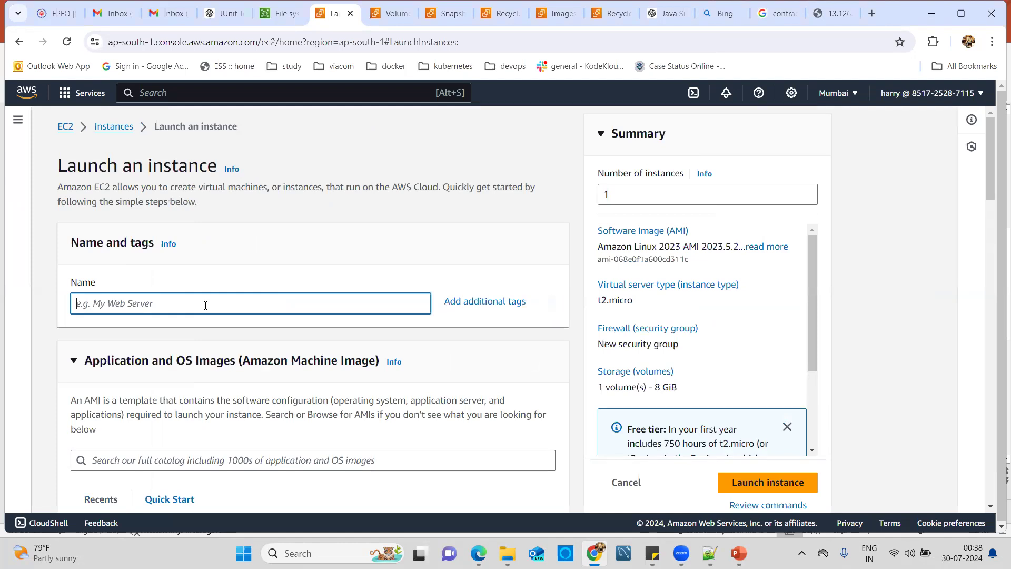
{"action": "type", "text": "Instance From Custom AMI"}
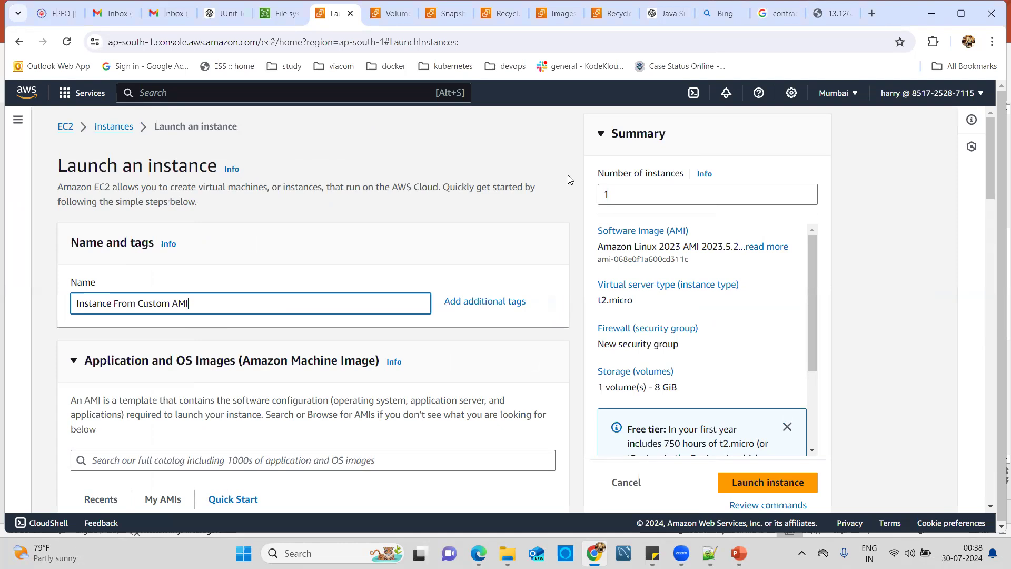
Step: Under My AMIs, choose MyCustomAMI (ami-0544c920ace70b5ba) as the launch image
{"action": "left_click_drag", "start_coordinate": [992, 164], "coordinate": [987, 204]}
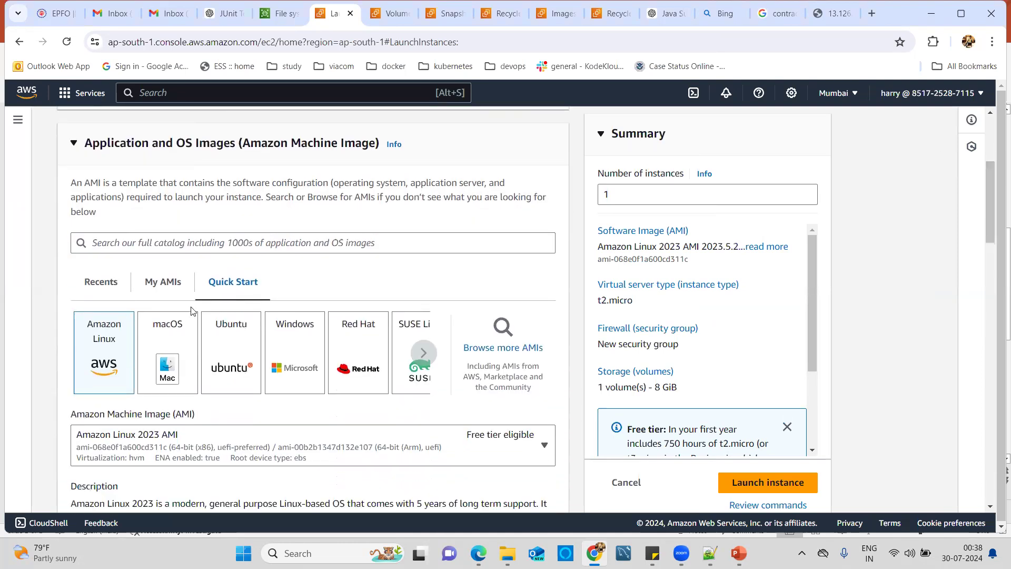
{"action": "left_click", "coordinate": [155, 287]}
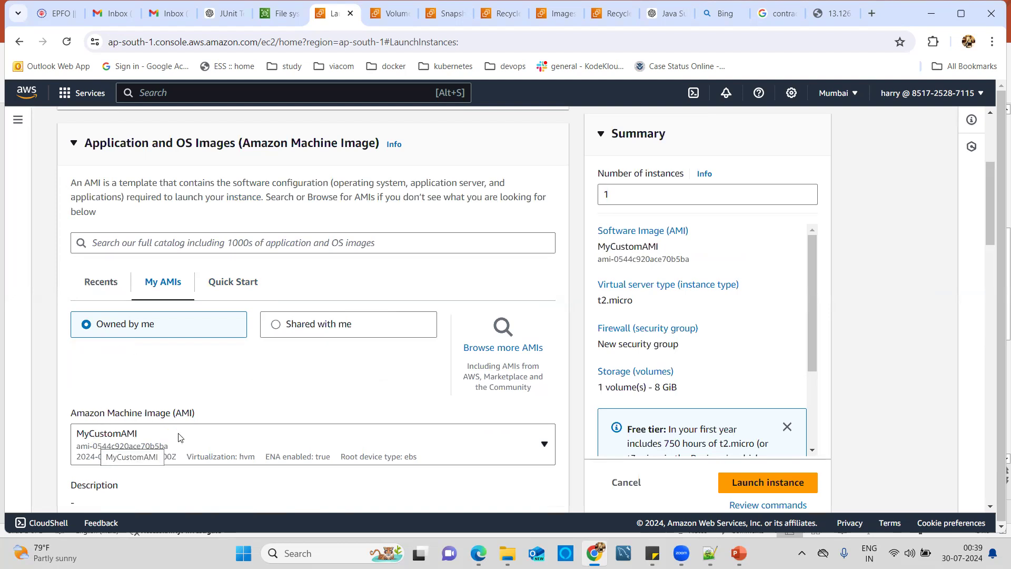
{"action": "left_click", "coordinate": [227, 440]}
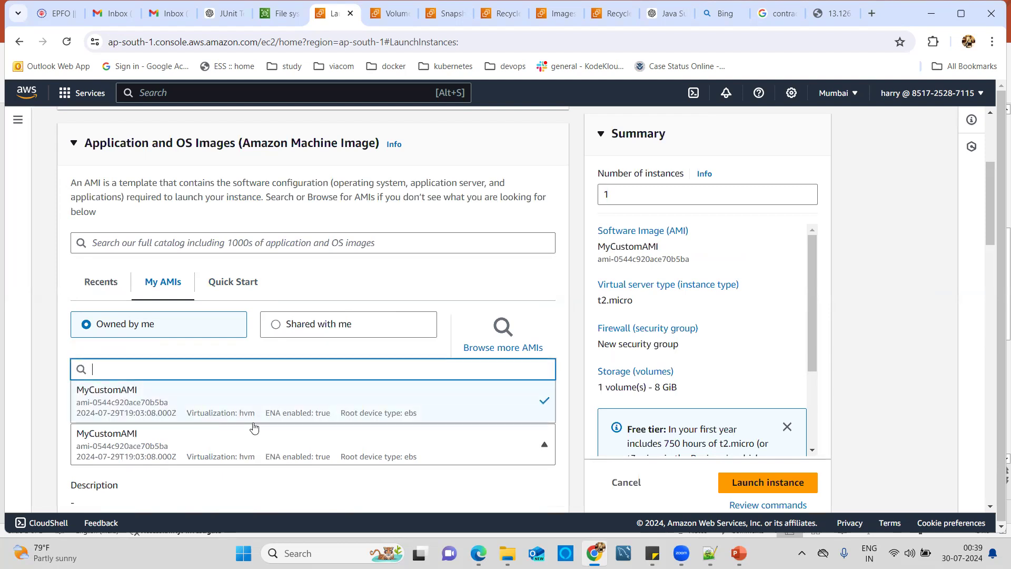
{"action": "left_click", "coordinate": [435, 485]}
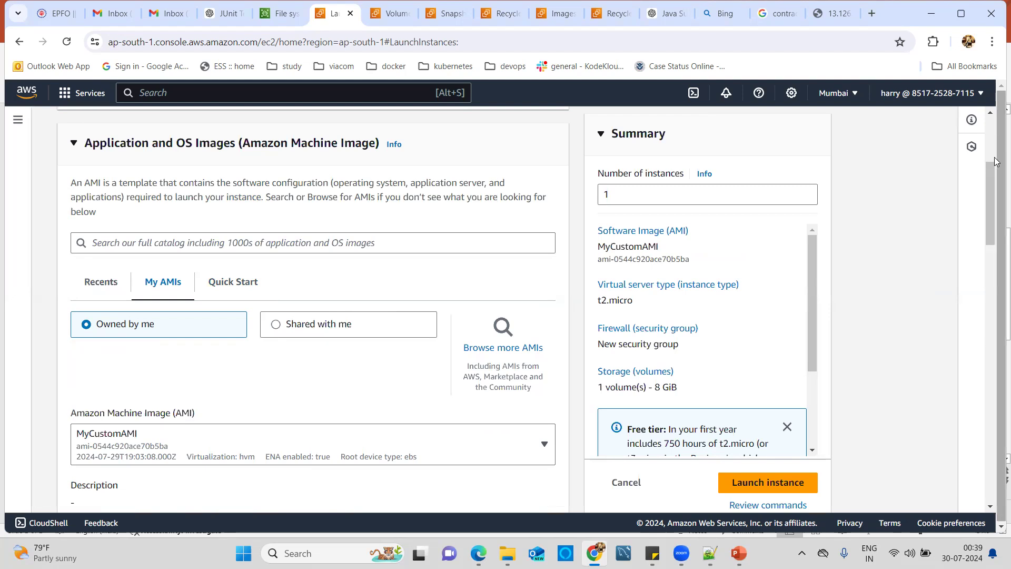
{"action": "left_click_drag", "start_coordinate": [990, 178], "coordinate": [993, 310]}
Step: Select the EC2 Tutorial key pair for login
{"action": "left_click", "coordinate": [319, 305]}
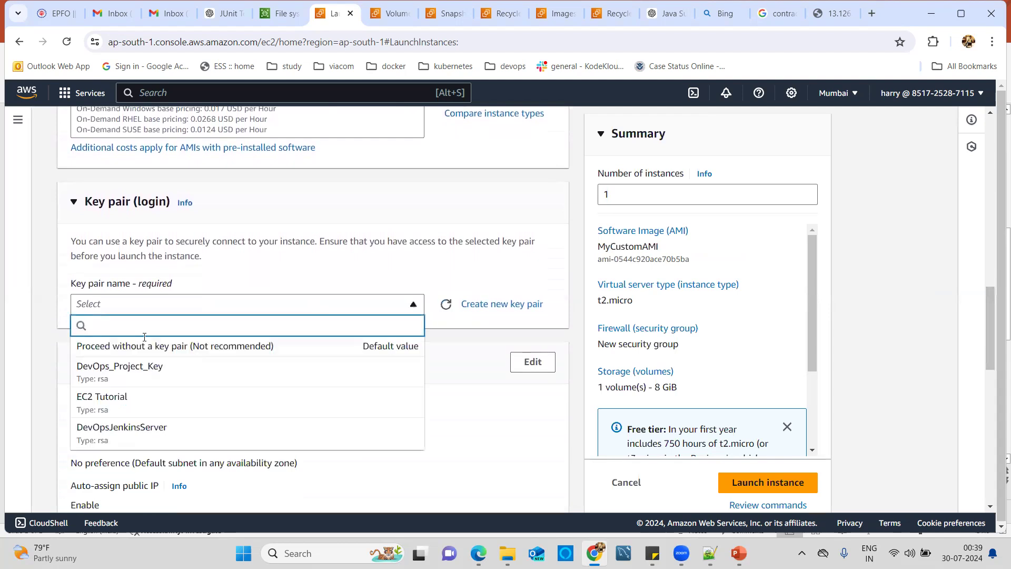
{"action": "left_click", "coordinate": [100, 399]}
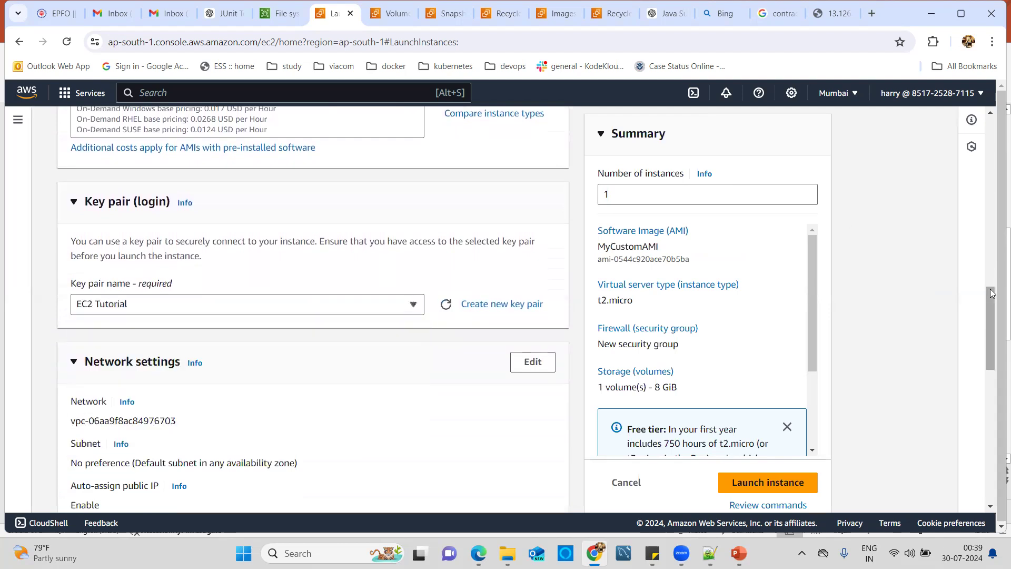
{"action": "left_click_drag", "start_coordinate": [992, 291], "coordinate": [984, 258]}
Step: Attach the existing launch-wizard-1 security group instead of creating a new one
{"action": "scroll", "coordinate": [984, 285], "scroll_direction": "down", "scroll_amount": 6}
{"action": "scroll", "coordinate": [990, 300], "scroll_direction": "down", "scroll_amount": 3}
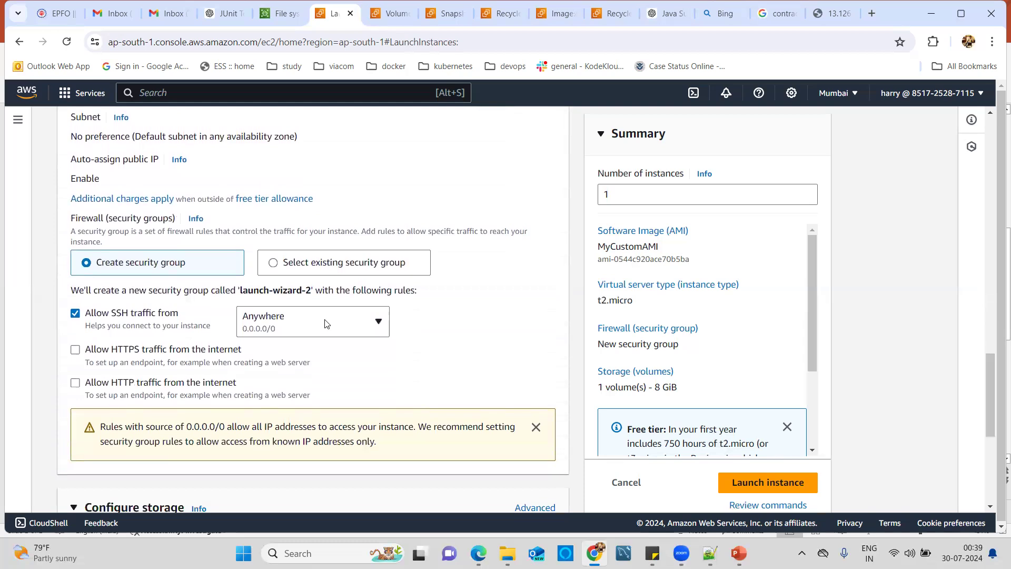
{"action": "left_click", "coordinate": [275, 269]}
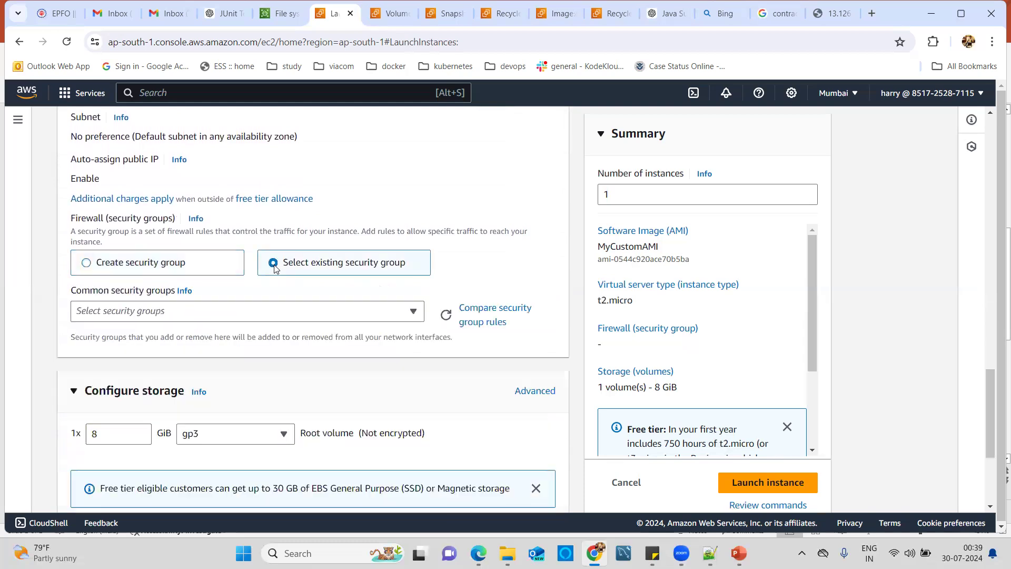
{"action": "left_click", "coordinate": [211, 310]}
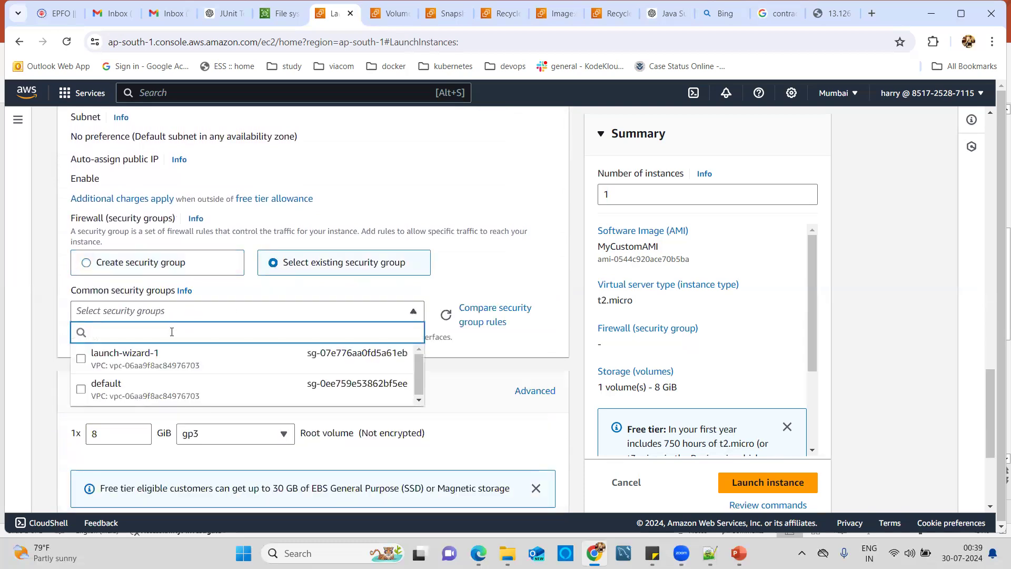
{"action": "left_click", "coordinate": [80, 360]}
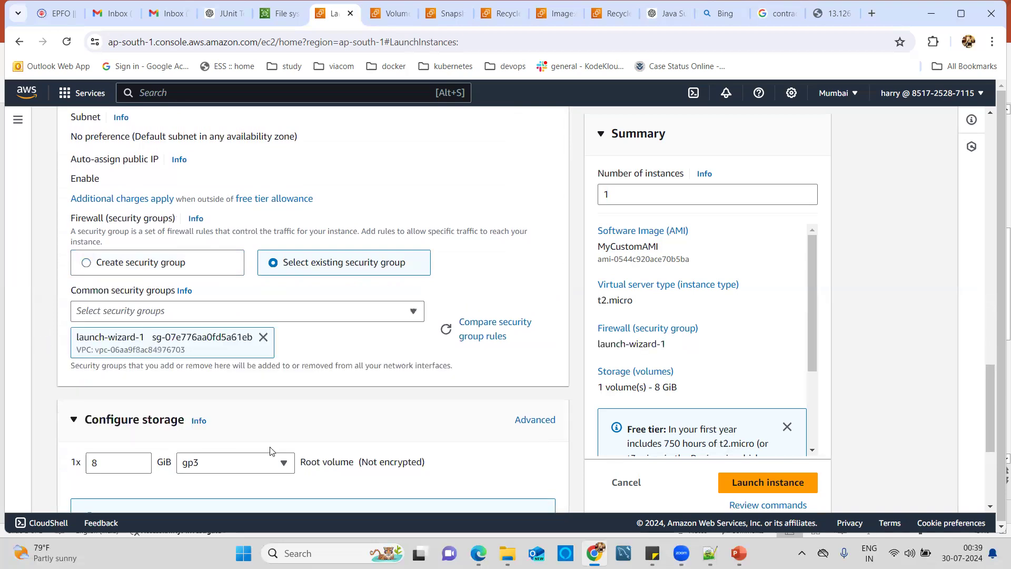
{"action": "left_click_drag", "start_coordinate": [991, 408], "coordinate": [991, 458]}
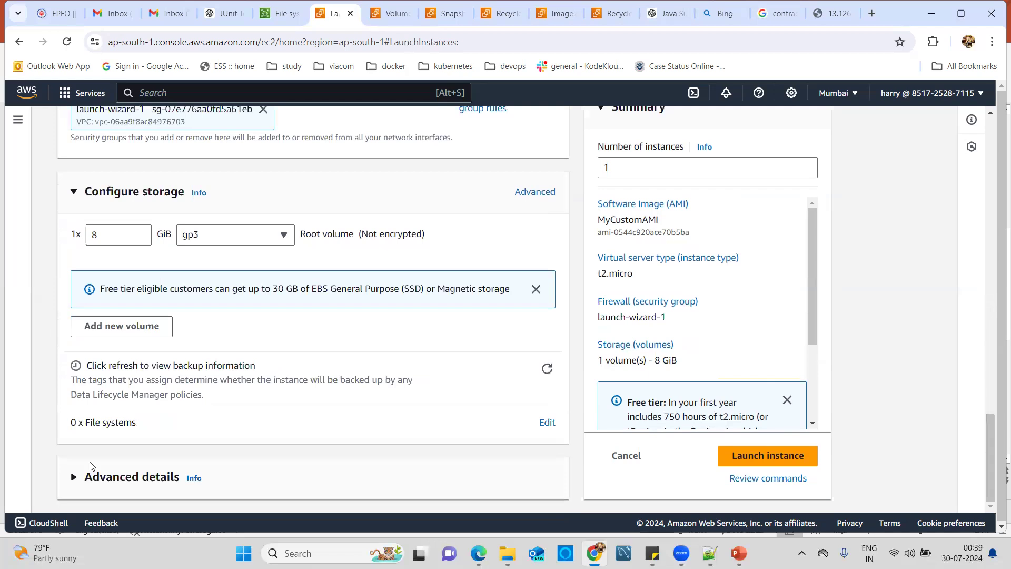
Step: Expand Advanced details, focus the empty User data box, and bring up the script in Notepad++
{"action": "left_click", "coordinate": [75, 478]}
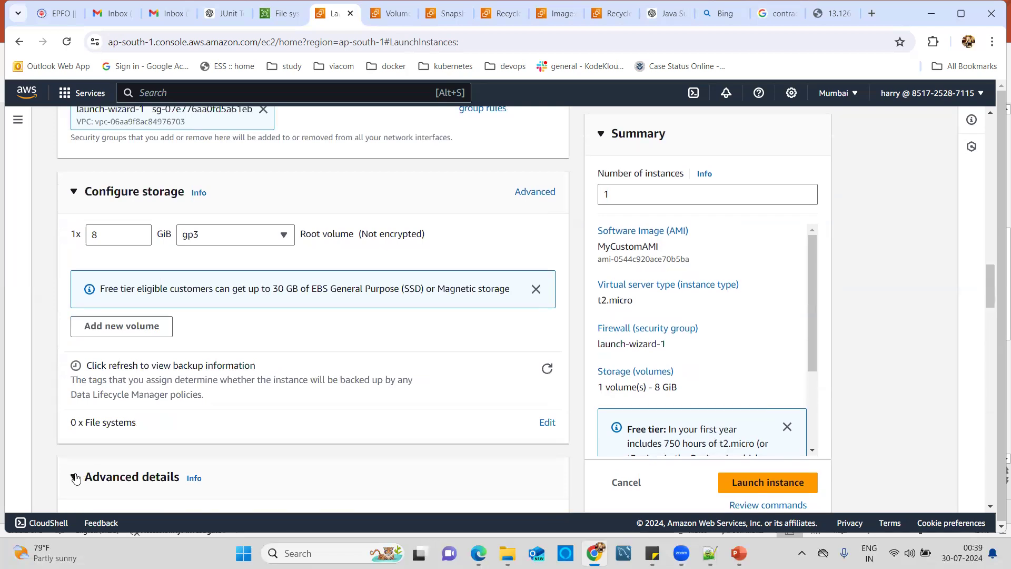
{"action": "left_click_drag", "start_coordinate": [990, 293], "coordinate": [995, 499]}
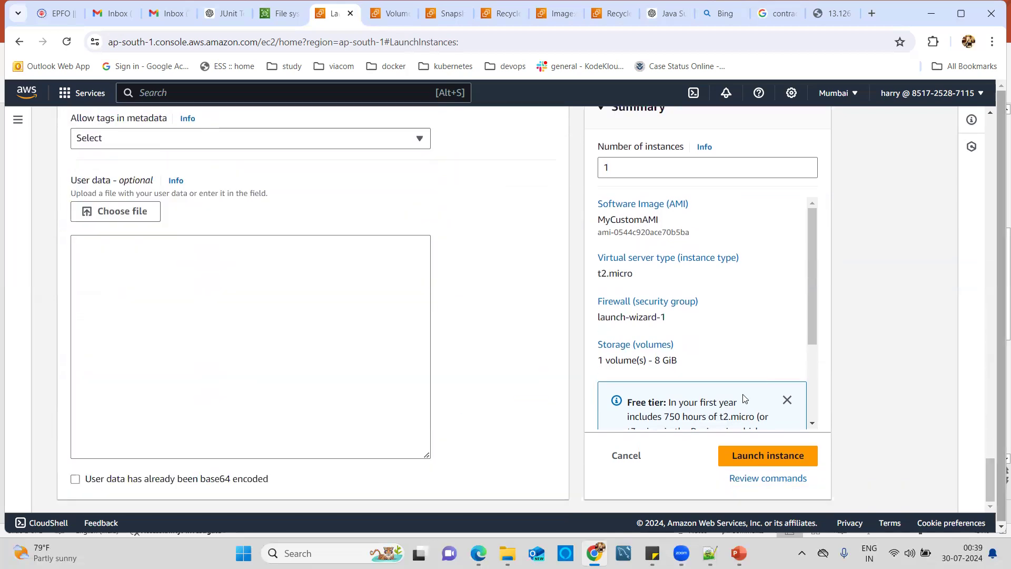
{"action": "left_click", "coordinate": [351, 364]}
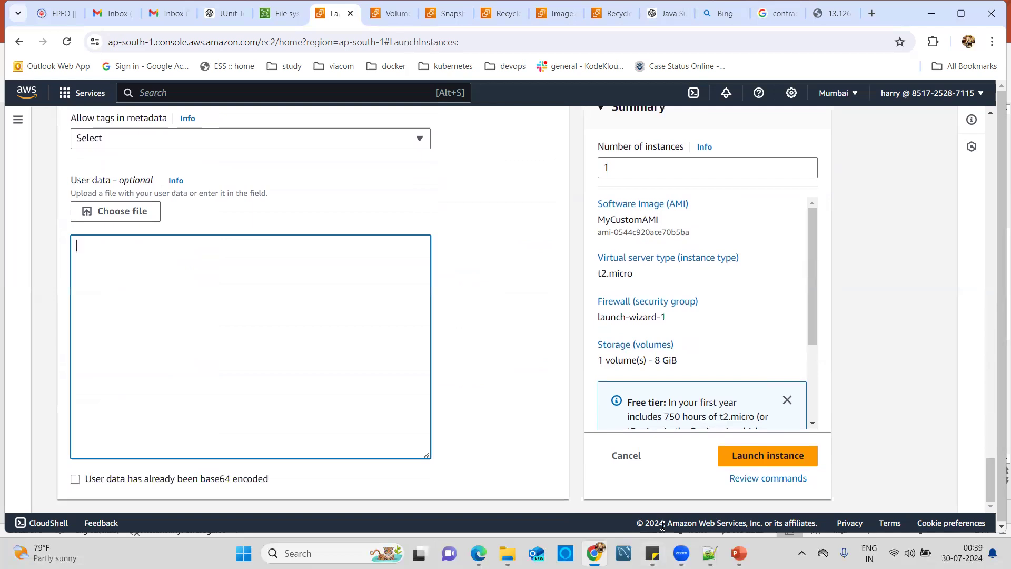
{"action": "left_click", "coordinate": [710, 554]}
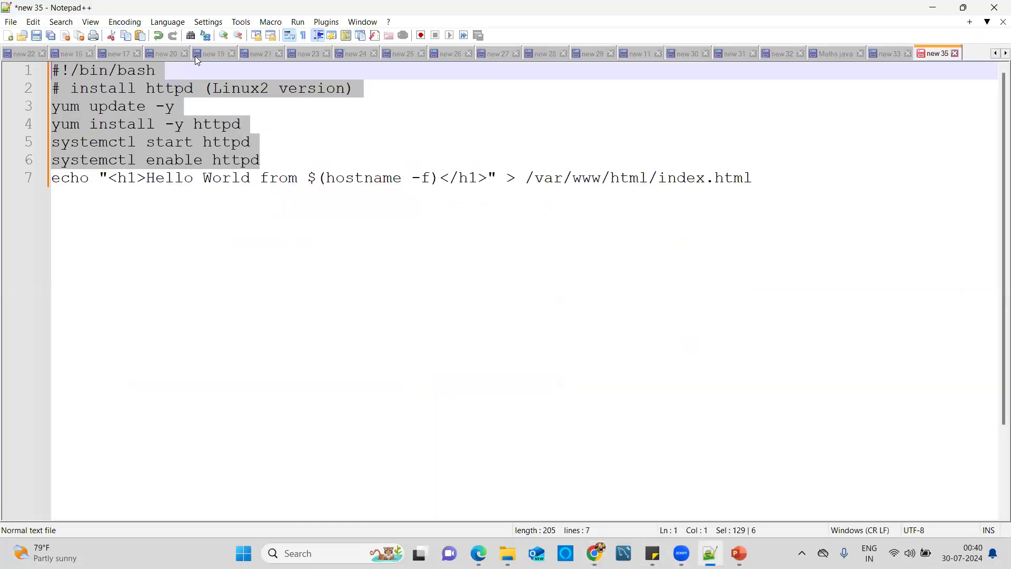
Step: Paste the #!/bin/bash line from Notepad++ into the User data field
{"action": "left_click", "coordinate": [187, 70]}
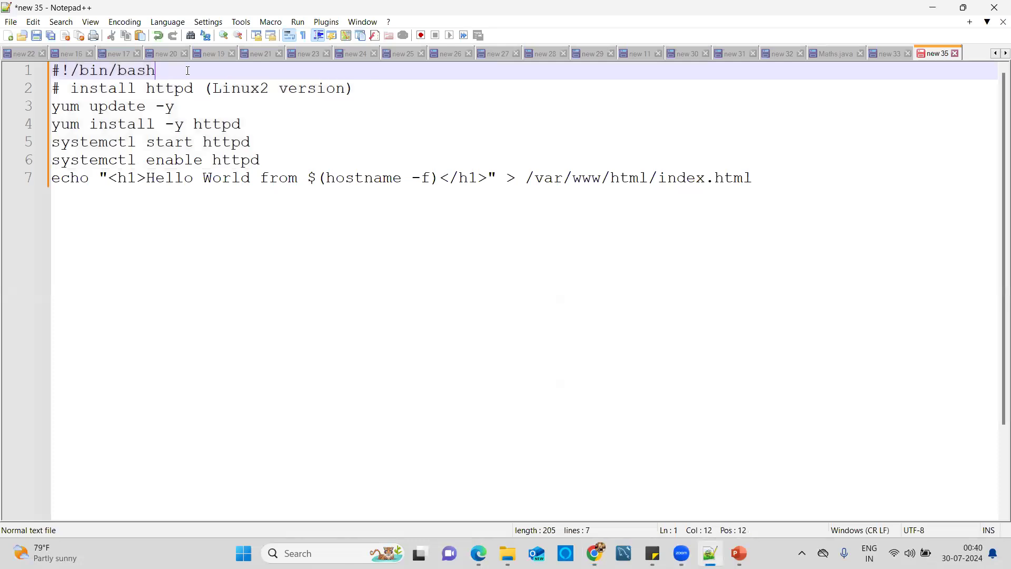
{"action": "key", "text": "shift+Home"}
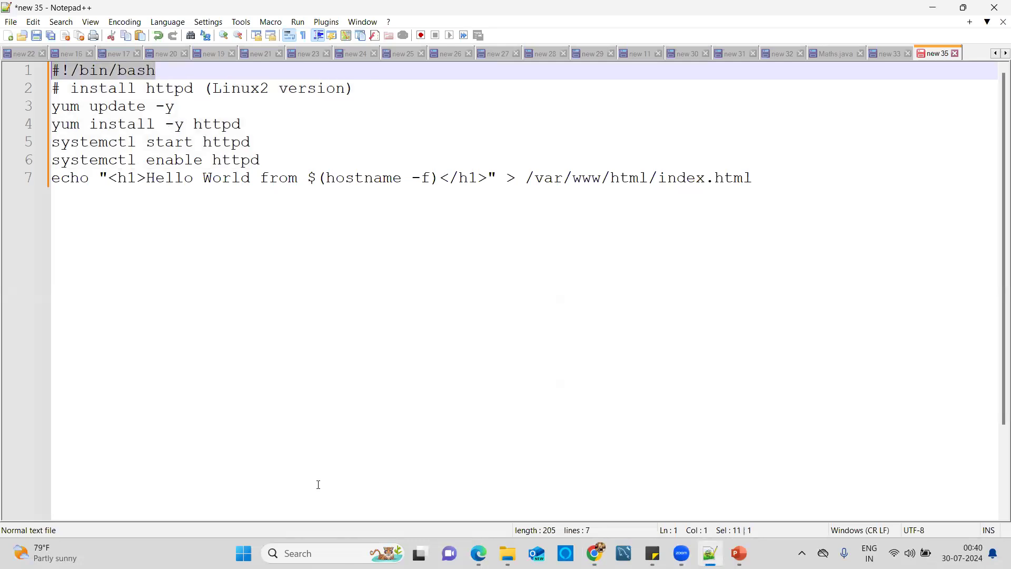
{"action": "left_click", "coordinate": [598, 552]}
{"action": "type", "text": "#!/bin/bash"}
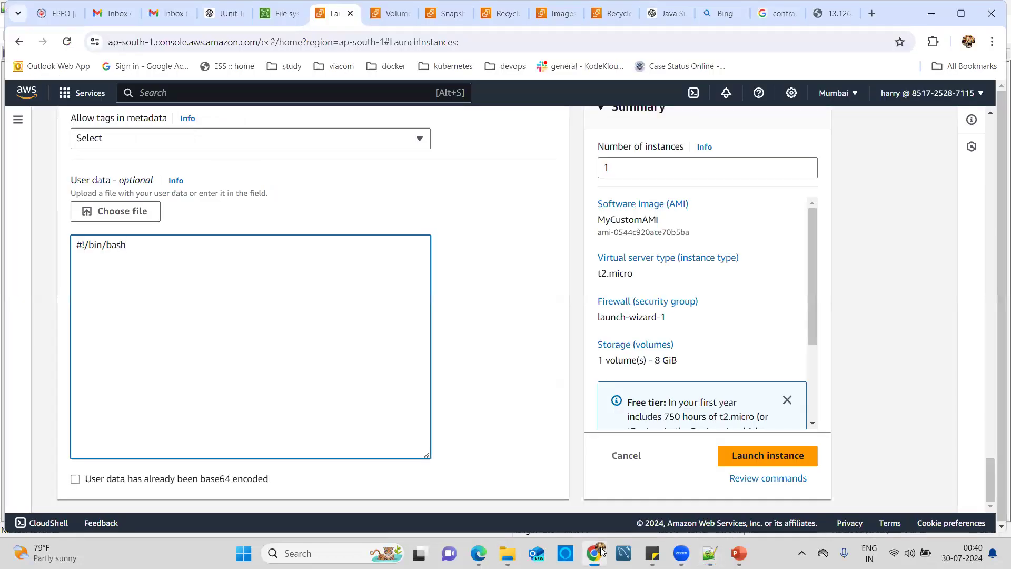
Step: Paste the Hello World echo command line from Notepad++ into User data
{"action": "left_click", "coordinate": [711, 554]}
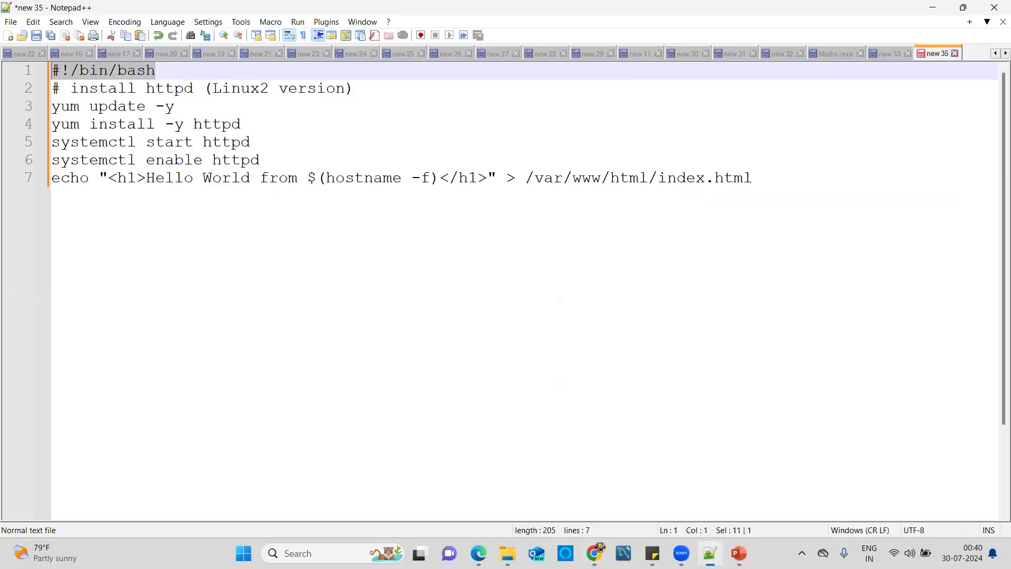
{"action": "left_click", "coordinate": [761, 178]}
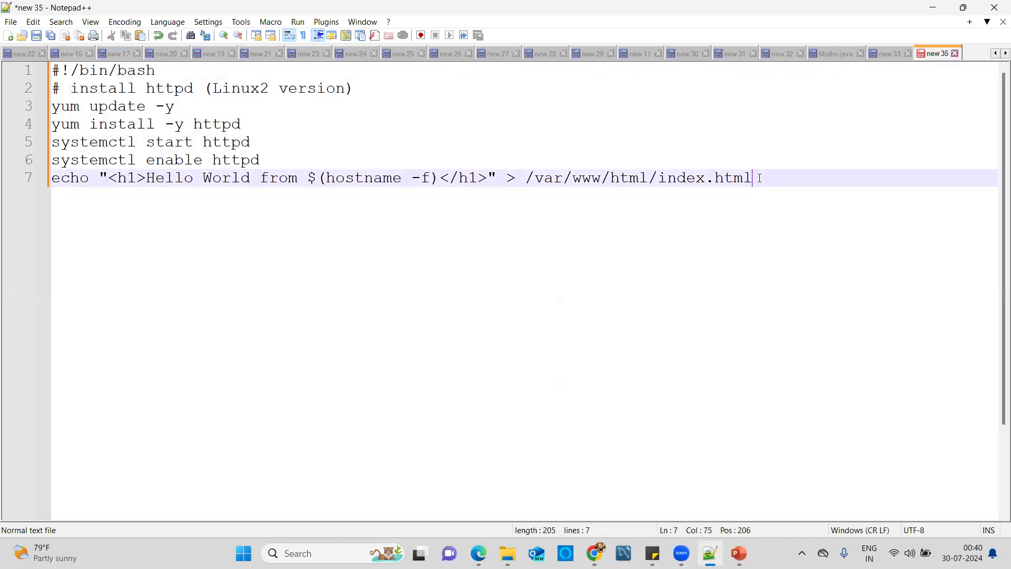
{"action": "key", "text": "shift+Home"}
{"action": "key", "text": "ctrl+c"}
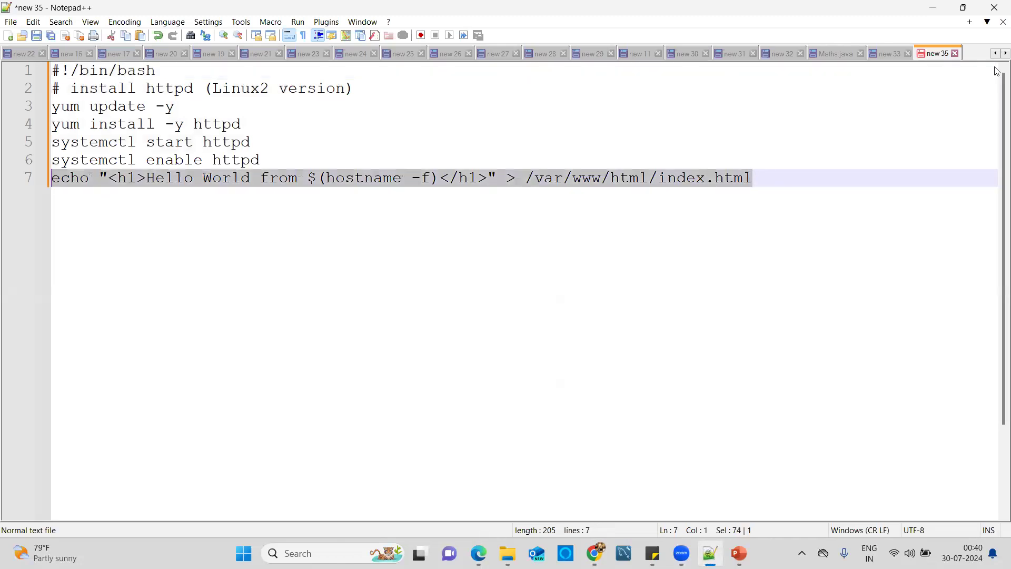
{"action": "left_click", "coordinate": [947, 11]}
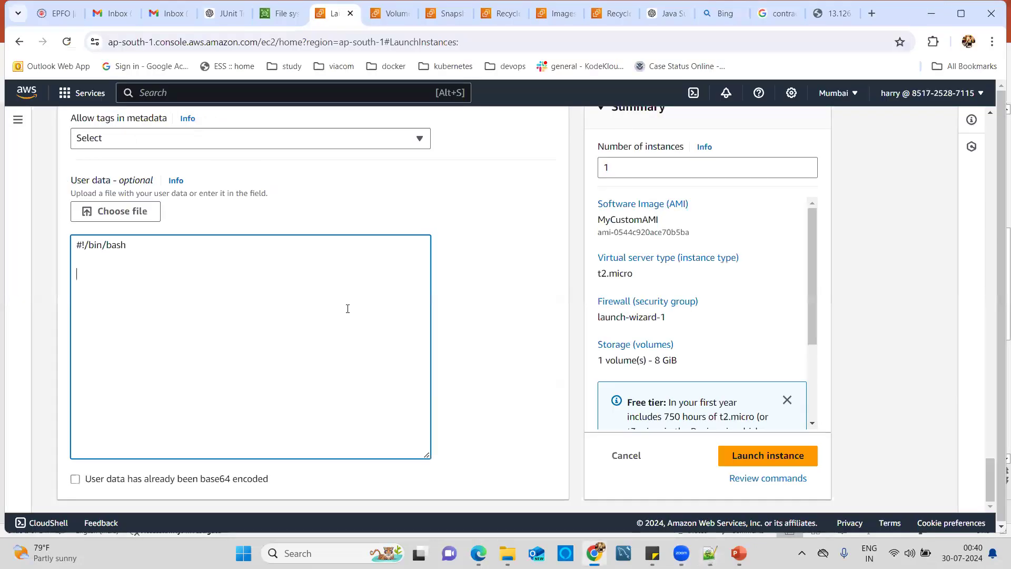
{"action": "key", "text": "ctrl+v"}
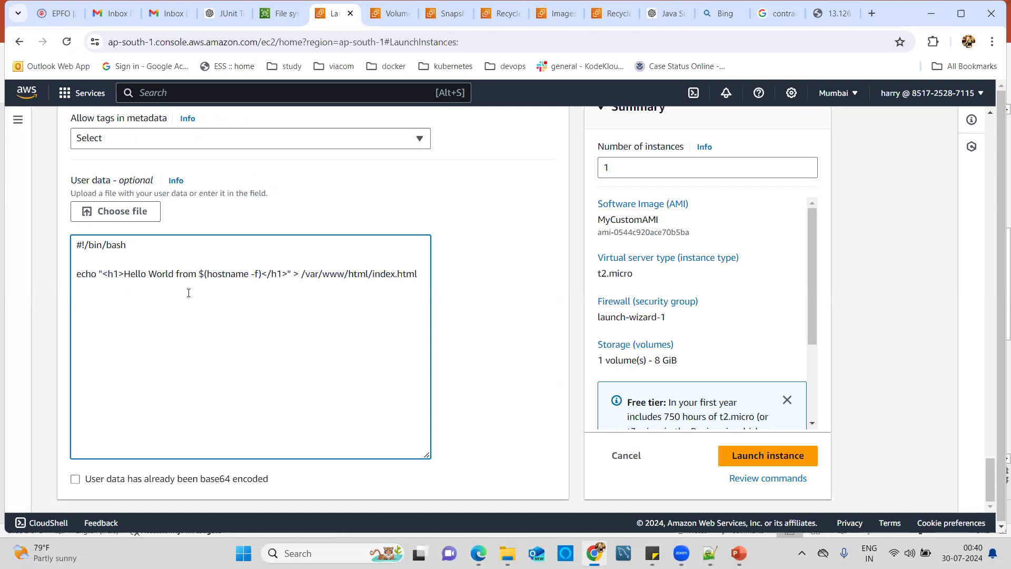
Step: Launch the instance and refresh the Instances list to show it
{"action": "left_click", "coordinate": [762, 457]}
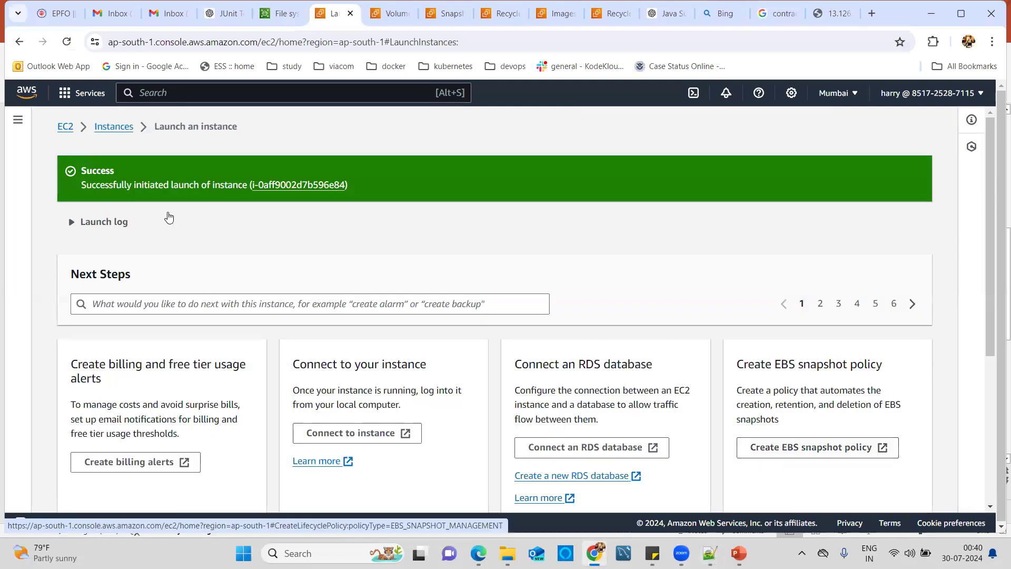
{"action": "left_click", "coordinate": [110, 128]}
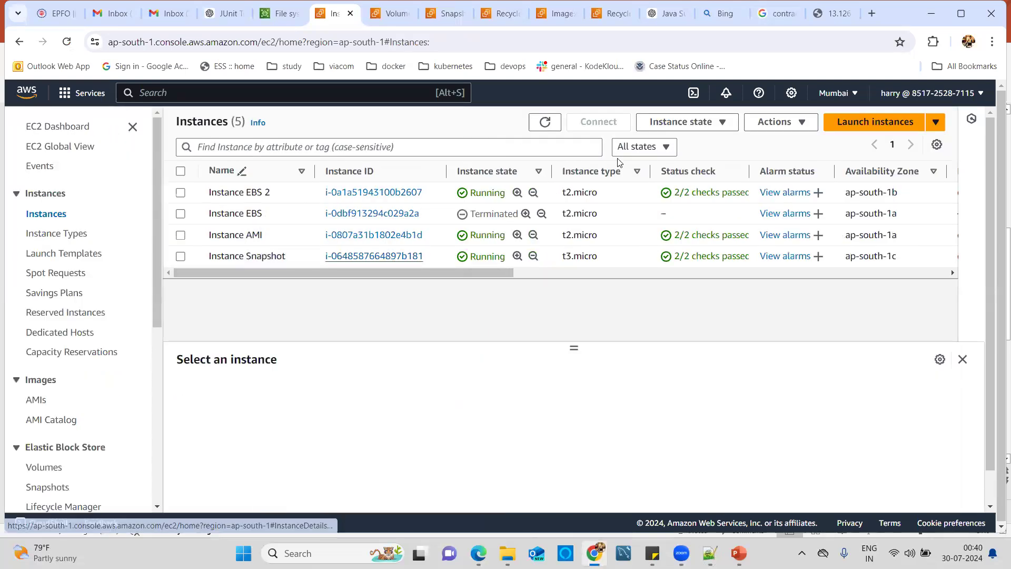
{"action": "left_click", "coordinate": [545, 122]}
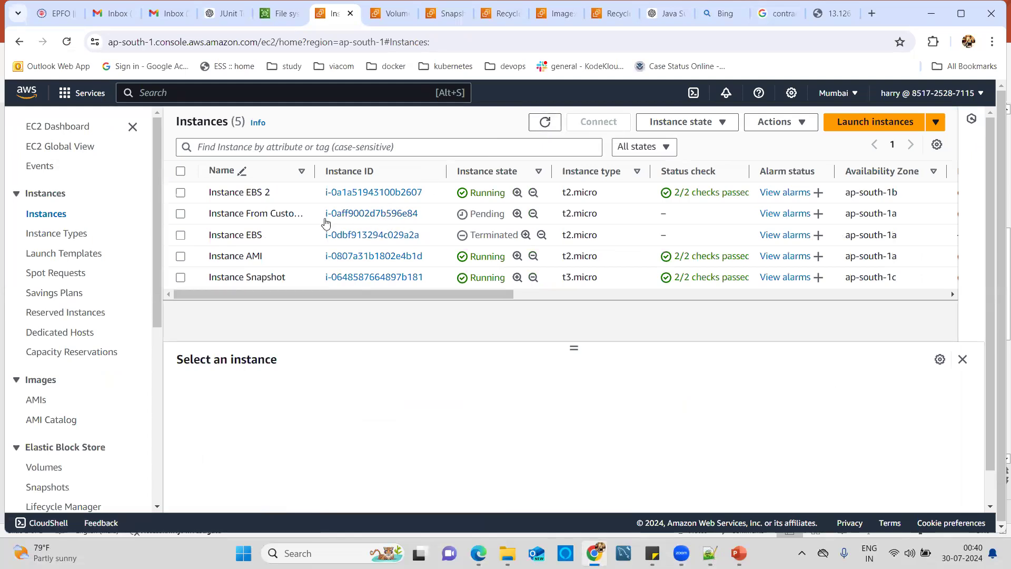
Step: Check Instance From Custom AMI is Running with public IPv4 13.201.135.157
{"action": "left_click", "coordinate": [181, 214]}
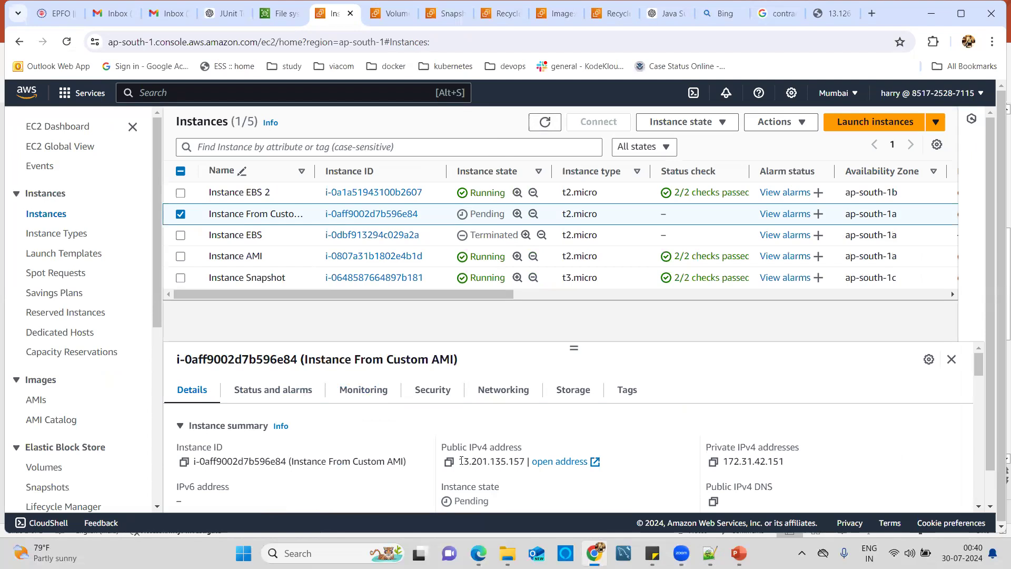
{"action": "left_click_drag", "start_coordinate": [462, 461], "coordinate": [527, 462]}
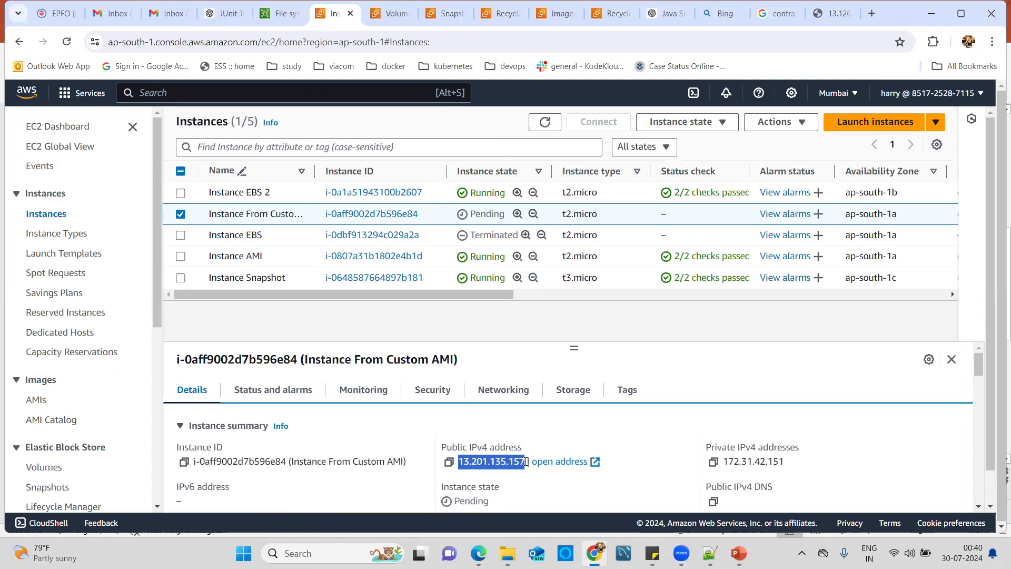
{"action": "left_click", "coordinate": [545, 122]}
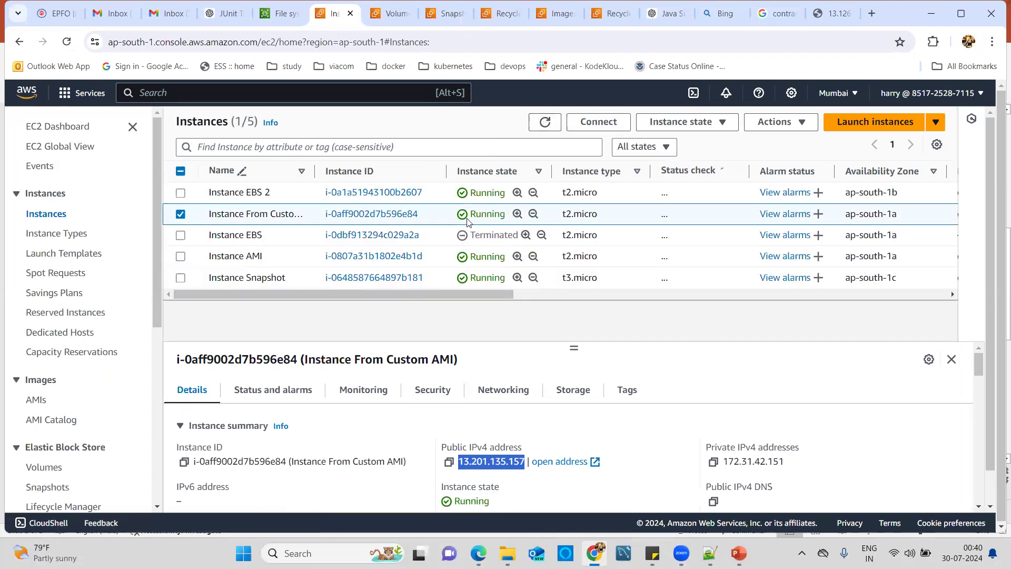
{"action": "left_click", "coordinate": [874, 16]}
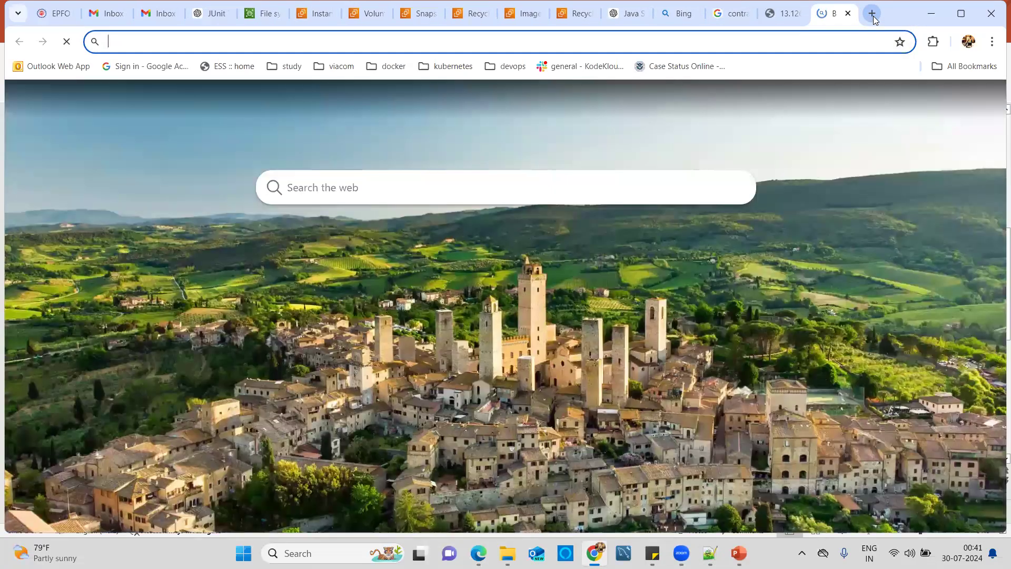
{"action": "type", "text": "http://13.201.135.157"}
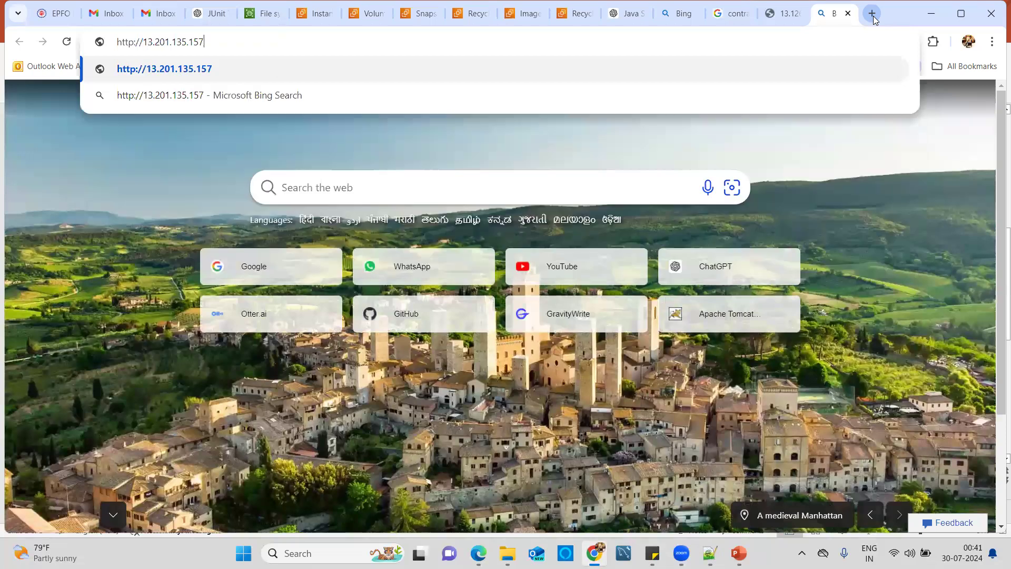
{"action": "key", "text": "Return"}
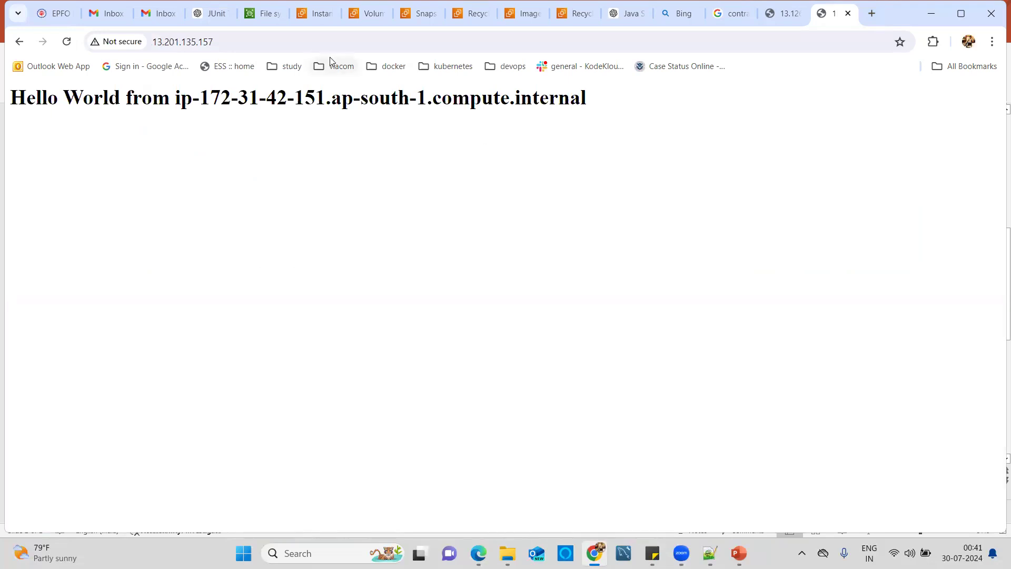
{"action": "left_click", "coordinate": [315, 19]}
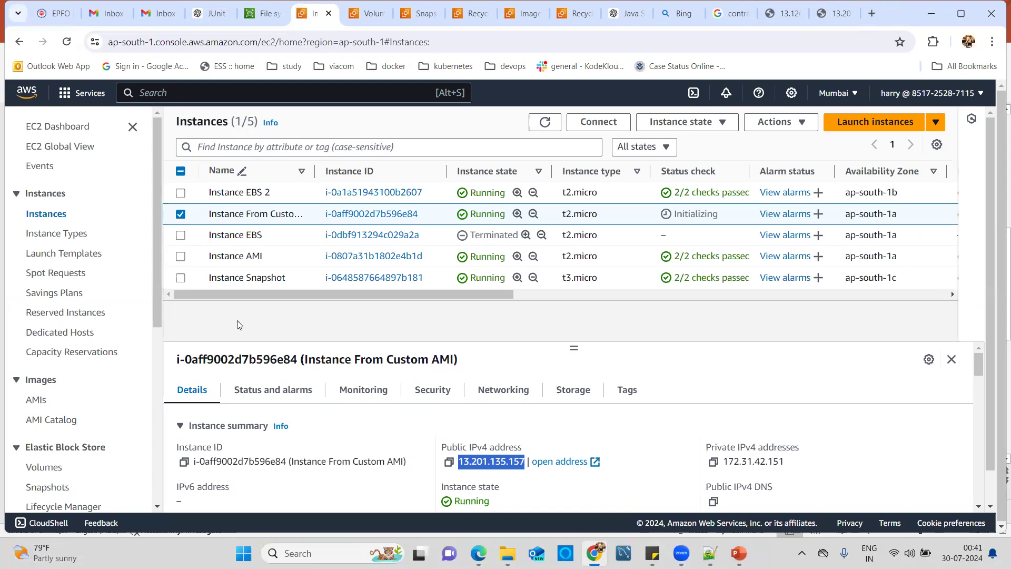
{"action": "mouse_move", "coordinate": [682, 553]}
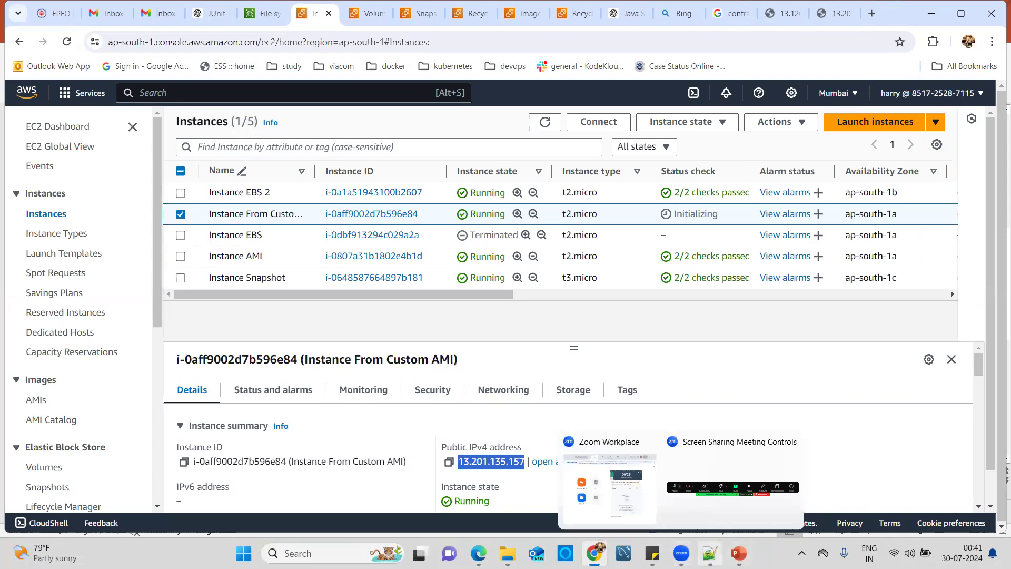
{"action": "left_click", "coordinate": [348, 326]}
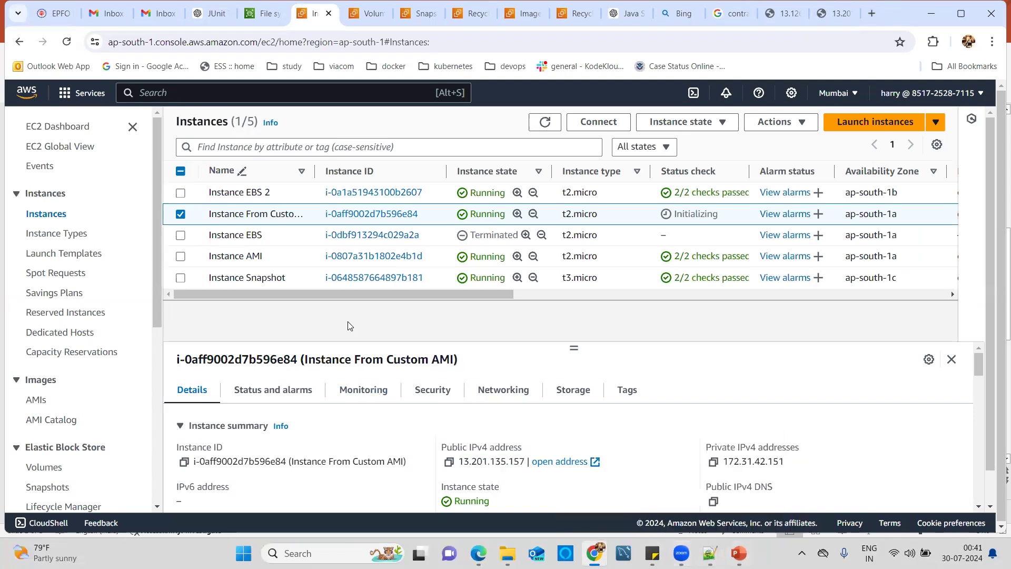